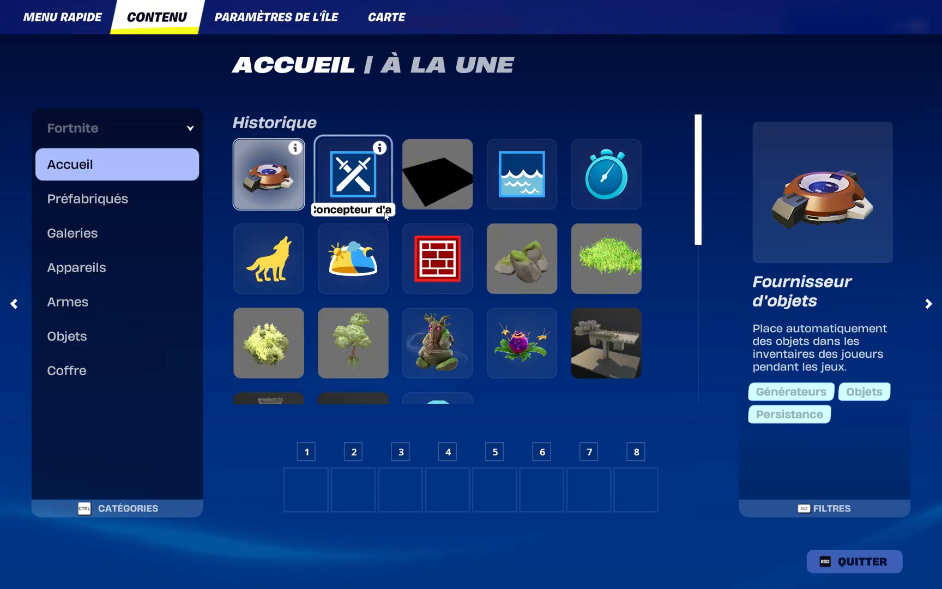
- Equip the Concepteur d'arme de mêlée device from the content catalogue and place it on the island's grid floor
click(353, 183)
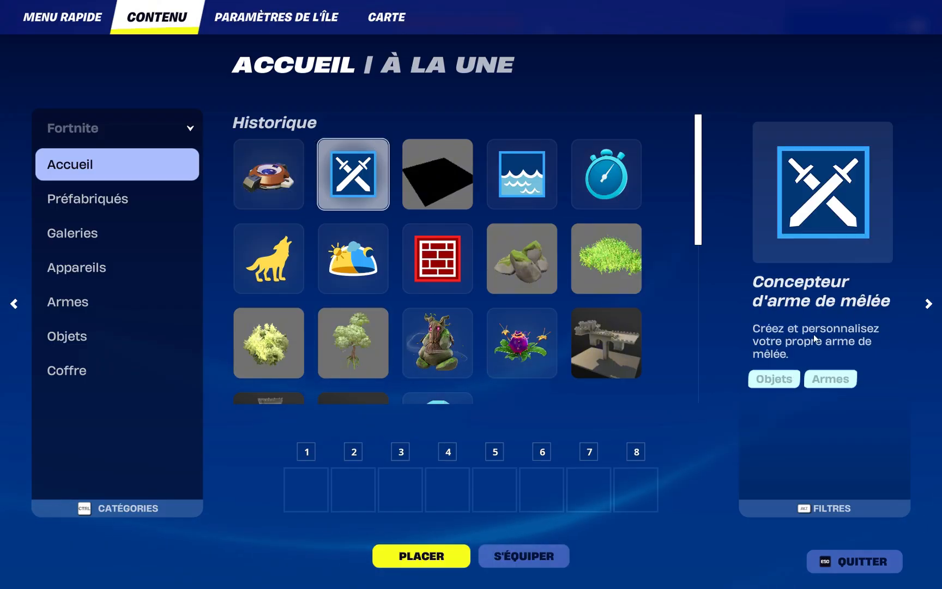
click(866, 562)
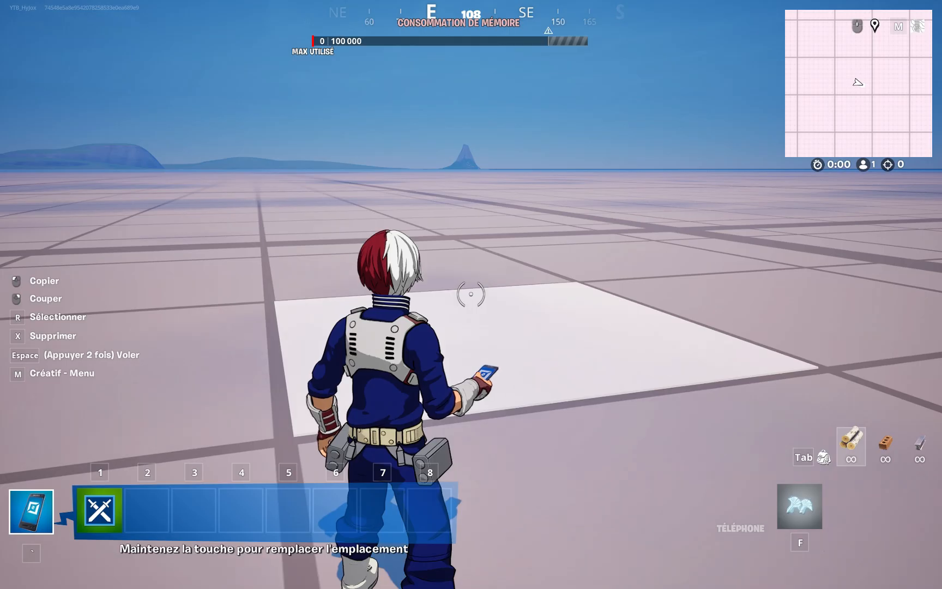
key(1)
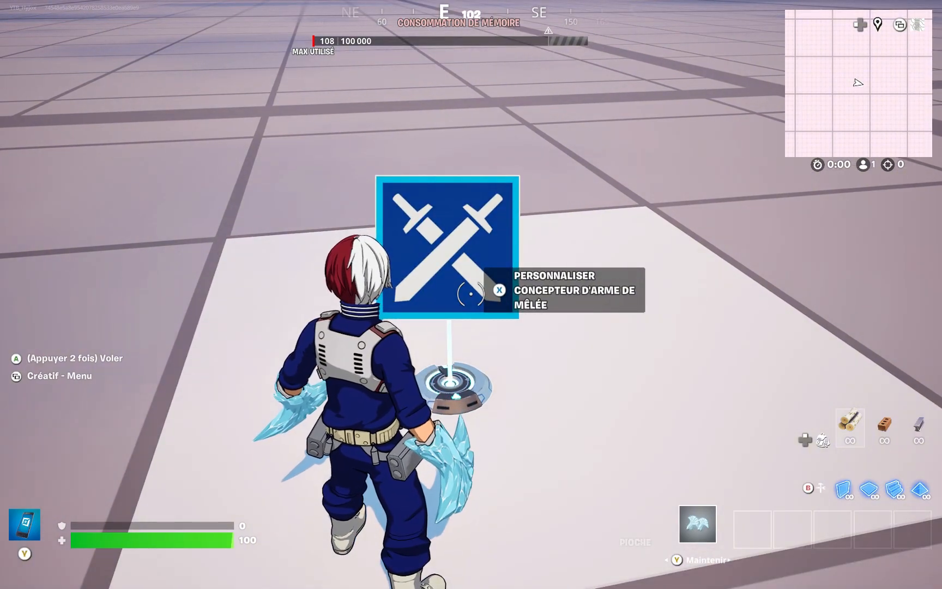
- Customize the placed melee weapon designer and choose Épée as its base weapon
key(e)
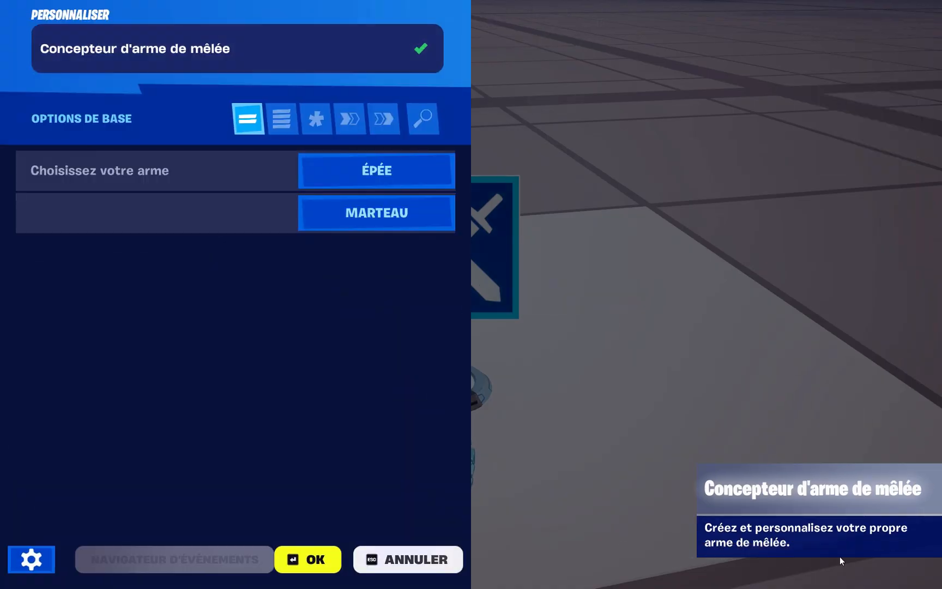
key(Down)
key(Up)
key(Down)
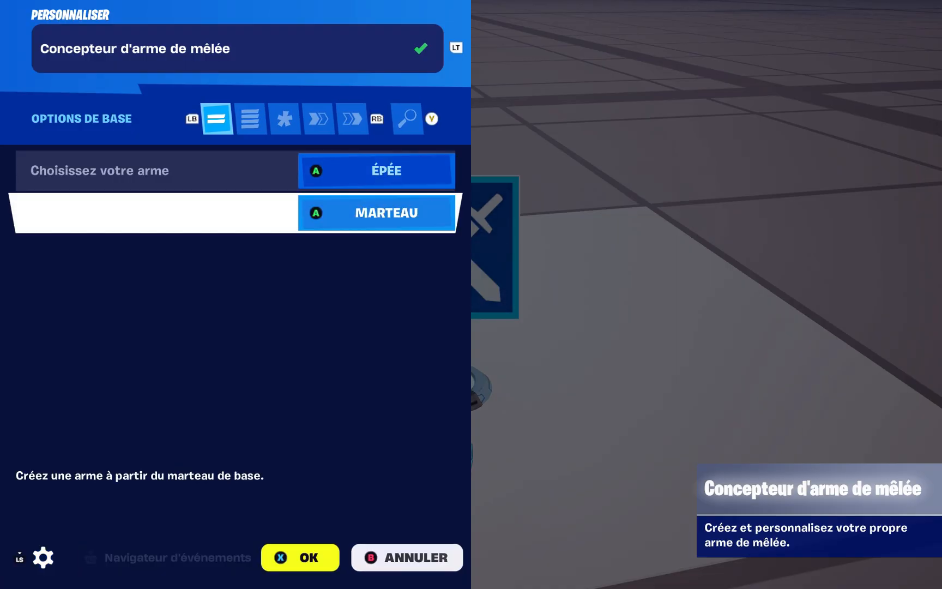
key(Up)
key(Return)
key(Down)
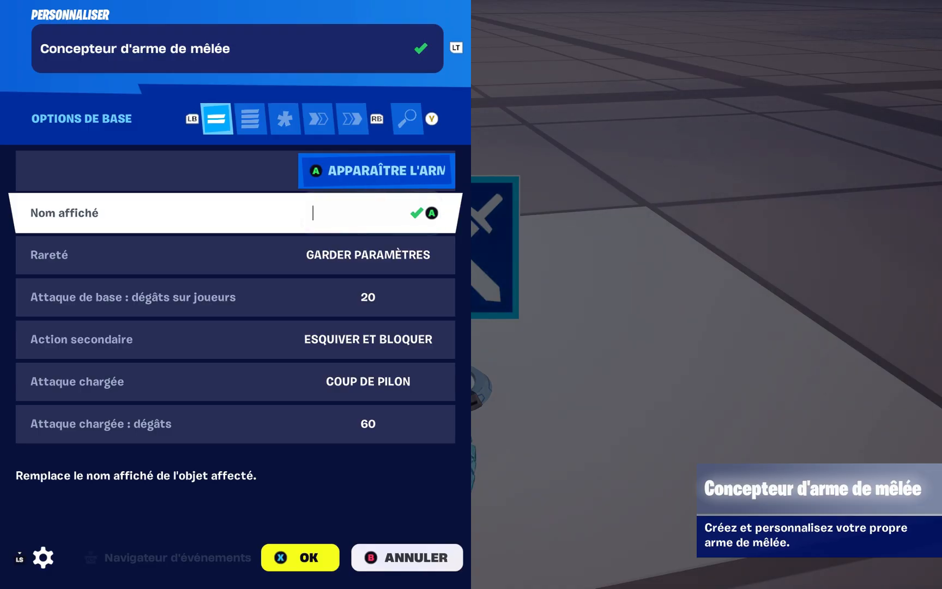
- Set the weapon's displayed name to "épé de feu" and its rarity to Légendaire
key(Escape)
key(e)
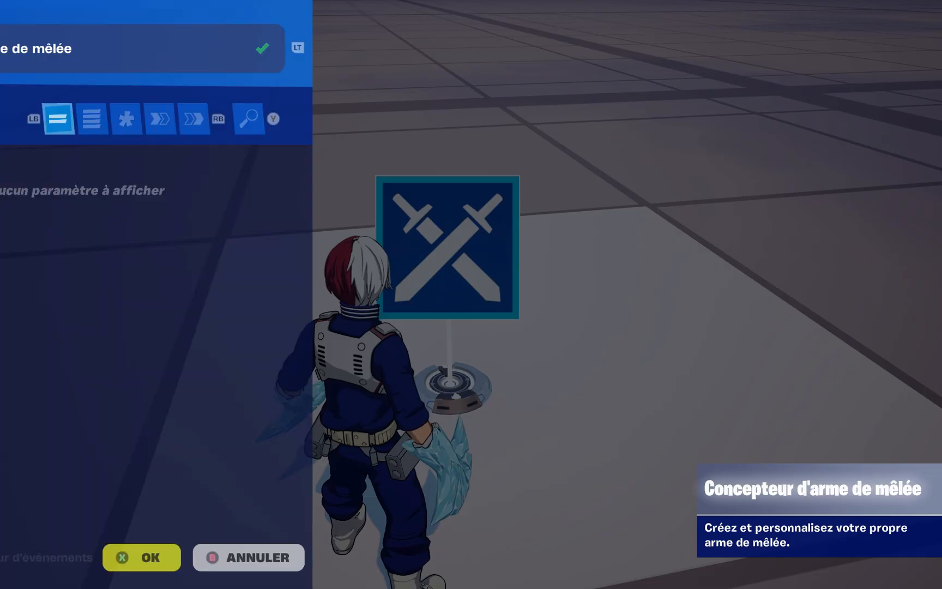
key(Down)
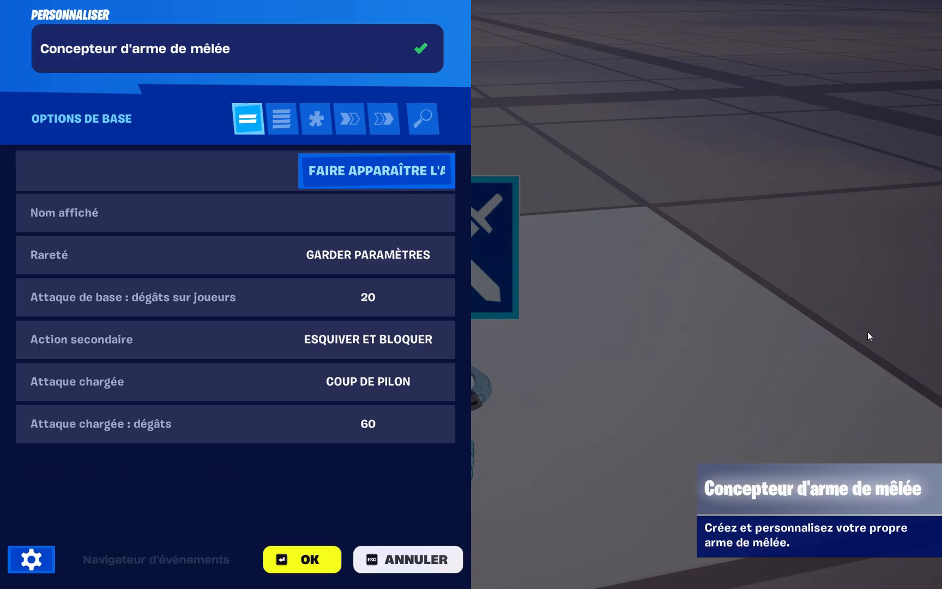
click(351, 224)
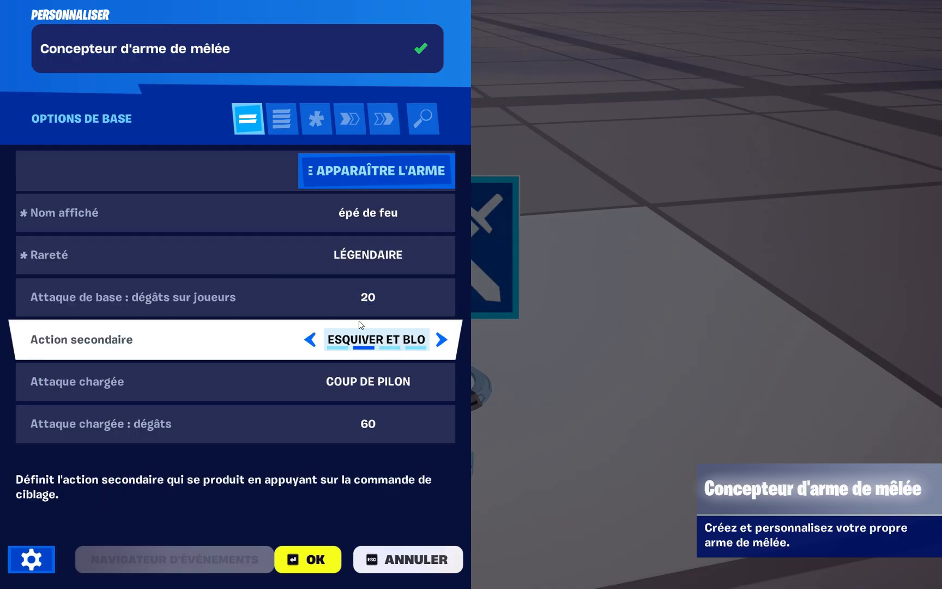
- Among all the designer's options, set Utiliser une couleur personnalisée to Oui
click(282, 119)
scroll(290, 271, down, 1)
scroll(290, 271, down, 8)
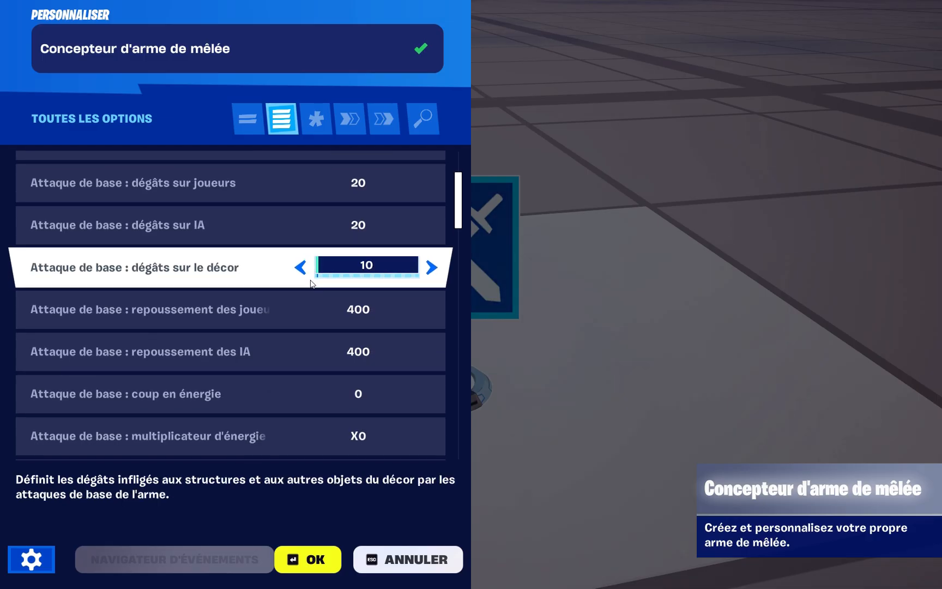
scroll(300, 341, down, 11)
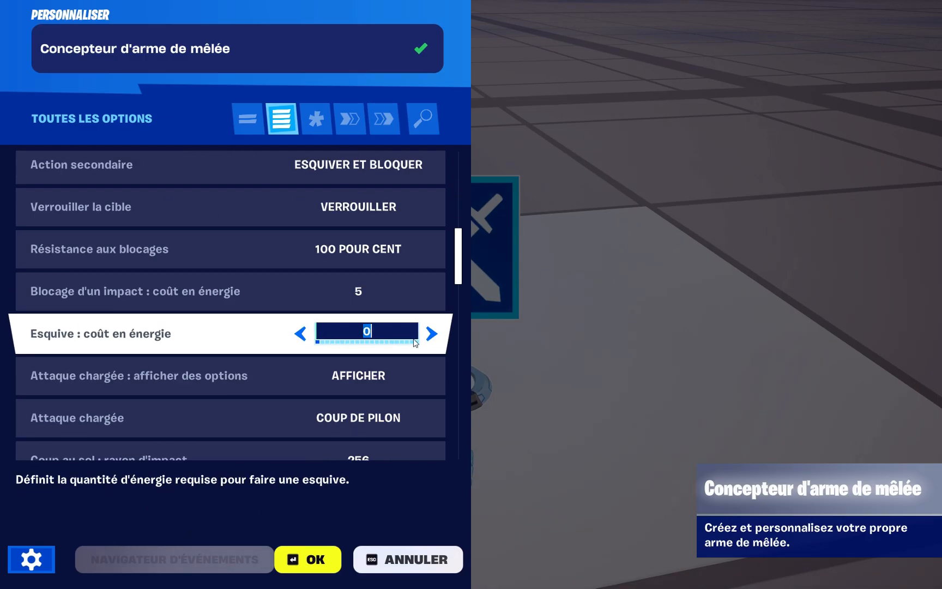
scroll(333, 326, down, 10)
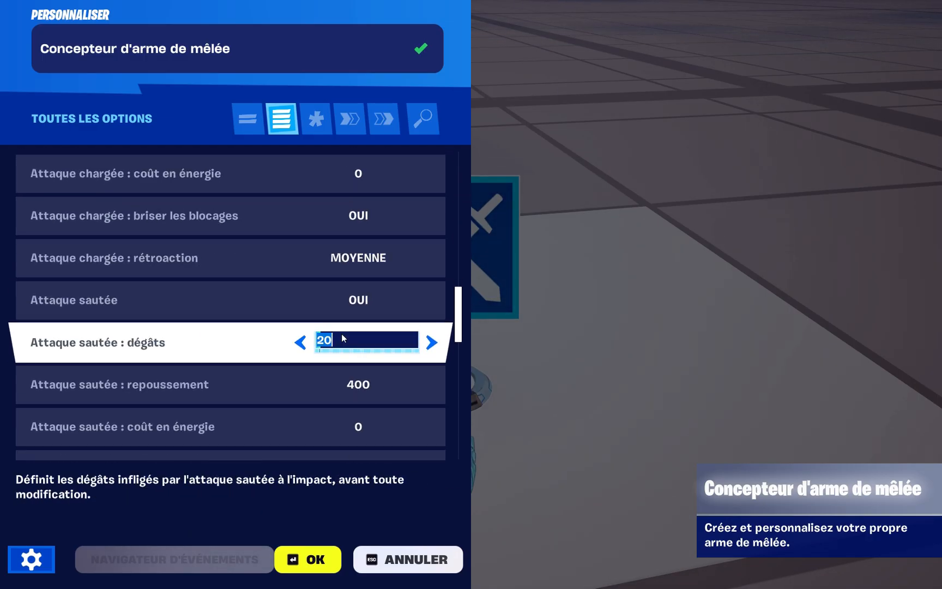
scroll(308, 350, down, 14)
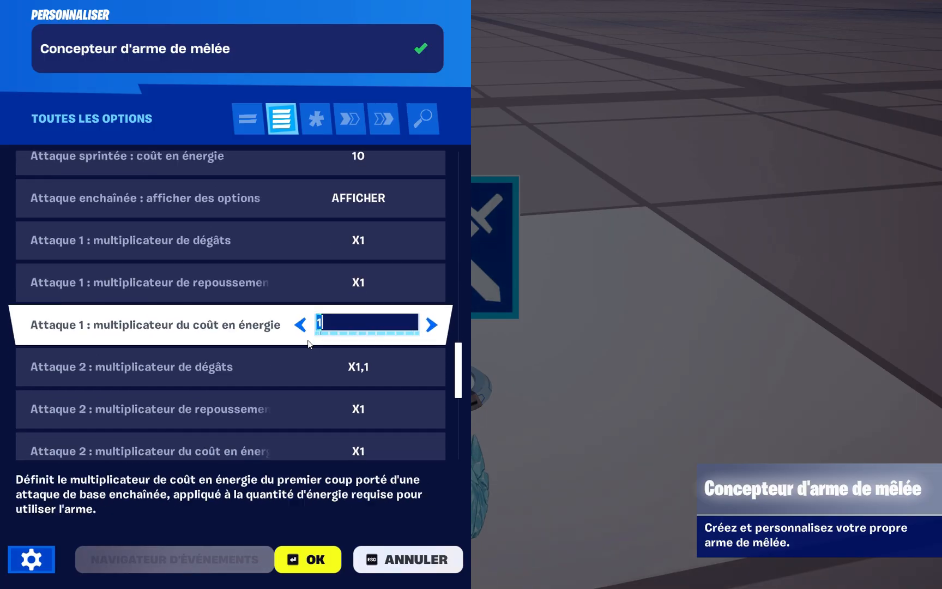
scroll(318, 342, down, 3)
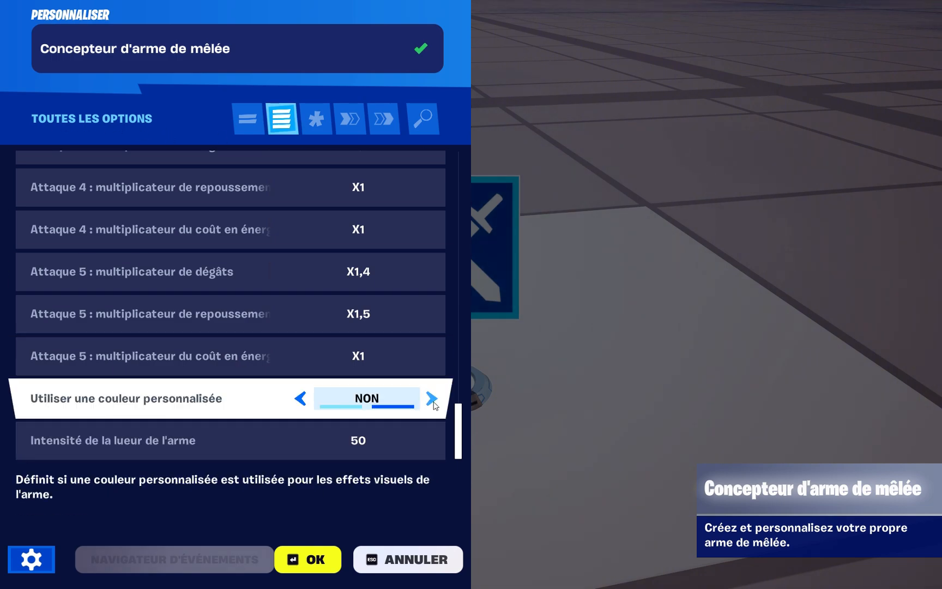
scroll(376, 374, down, 2)
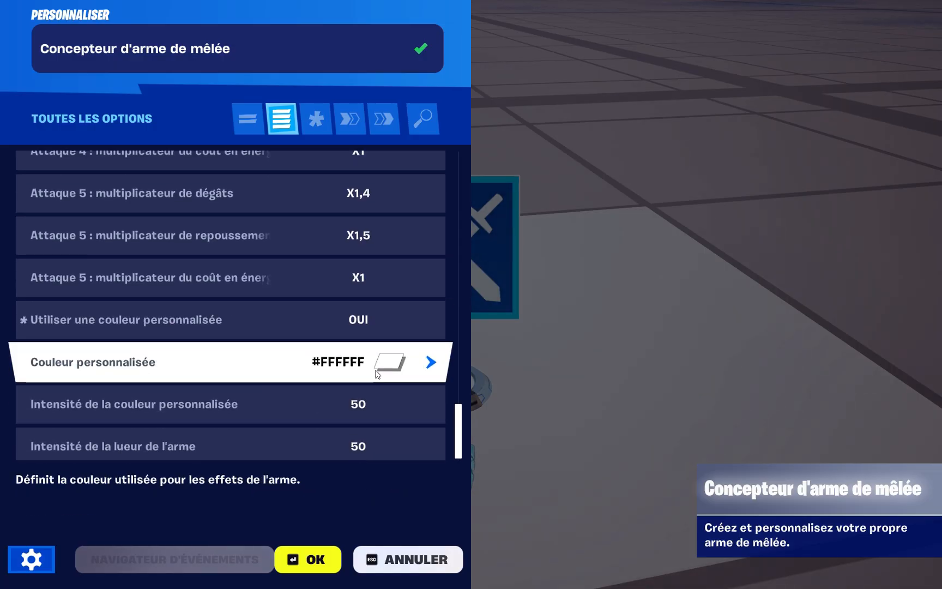
click(409, 372)
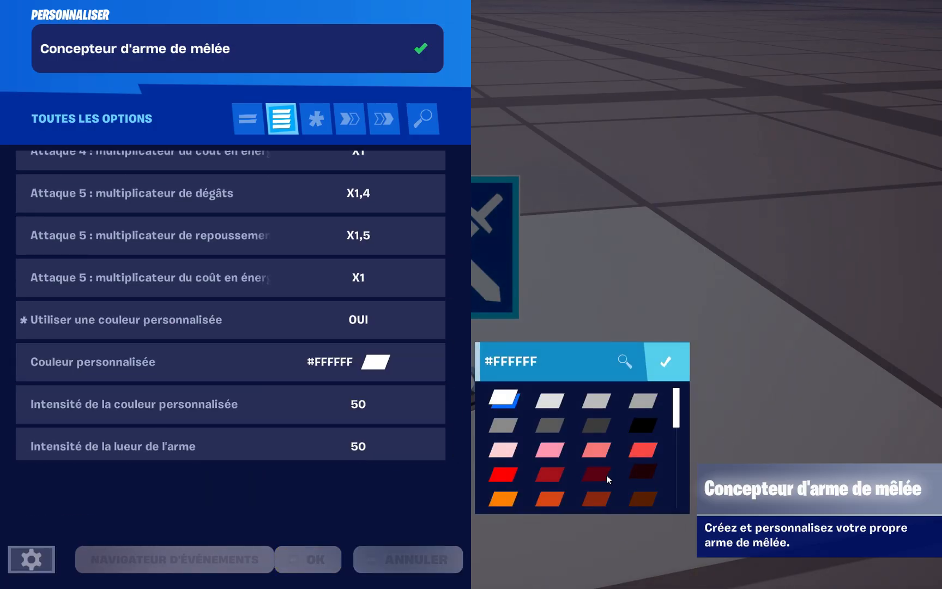
scroll(552, 464, down, 4)
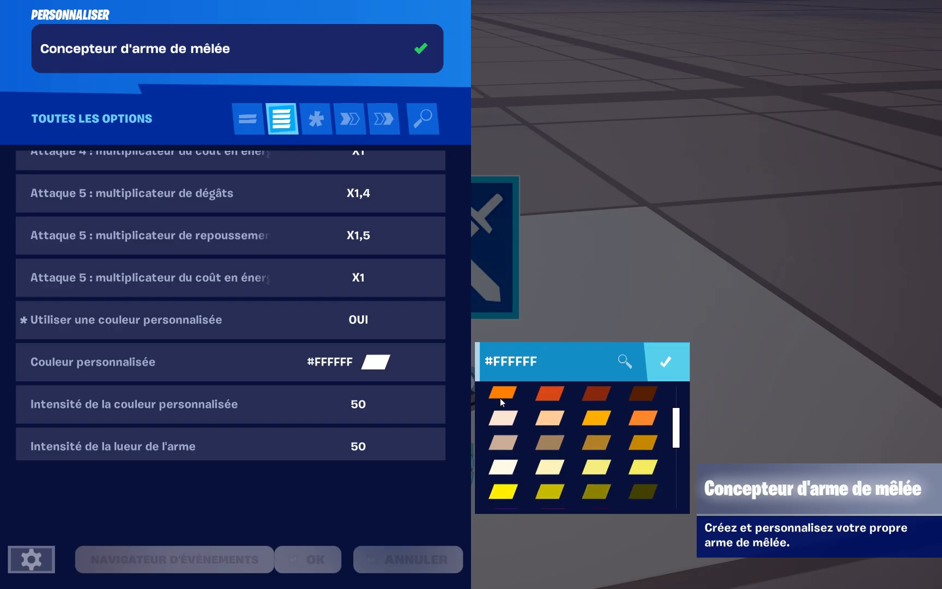
scroll(589, 496, down, 8)
scroll(601, 469, up, 3)
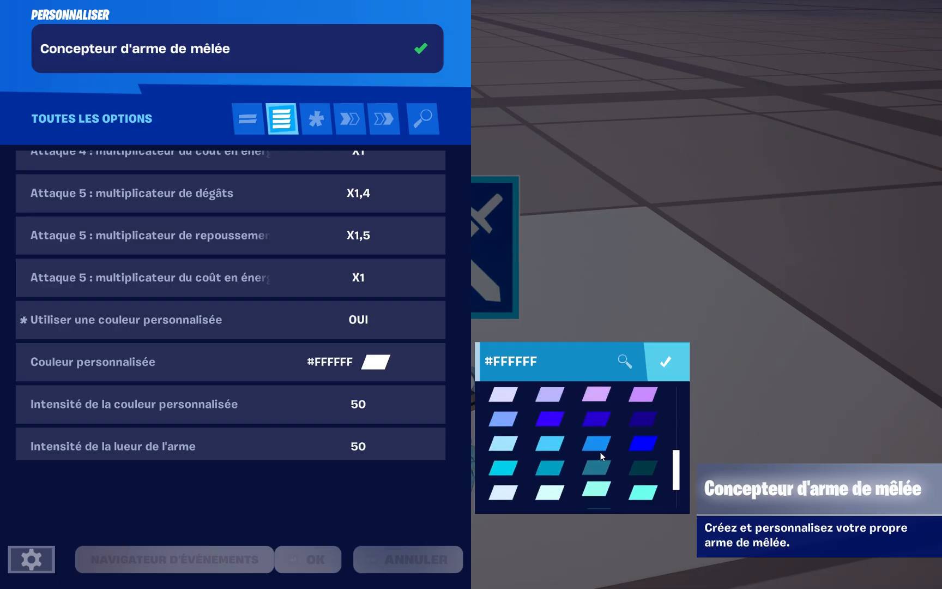
scroll(600, 455, up, 10)
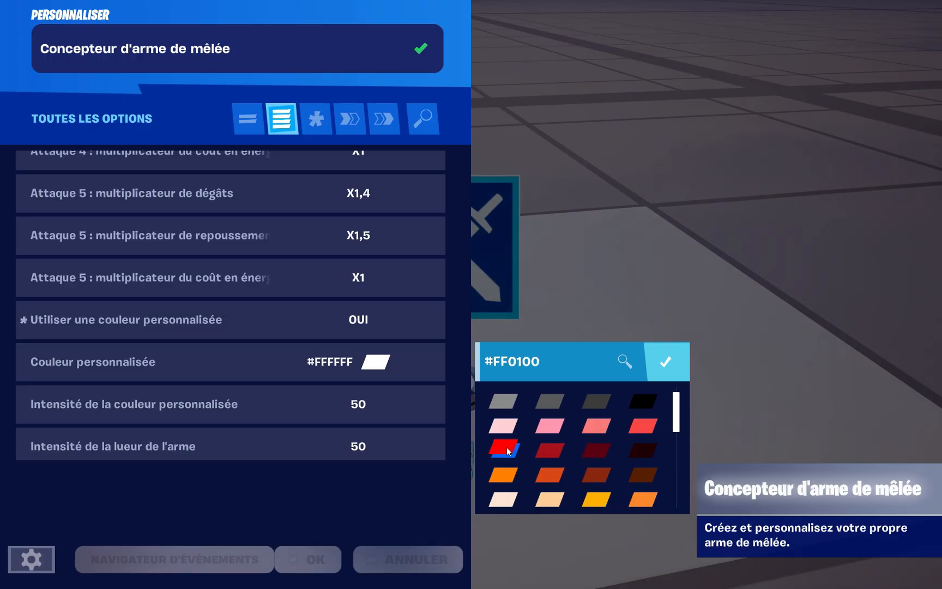
click(586, 449)
scroll(585, 452, down, 1)
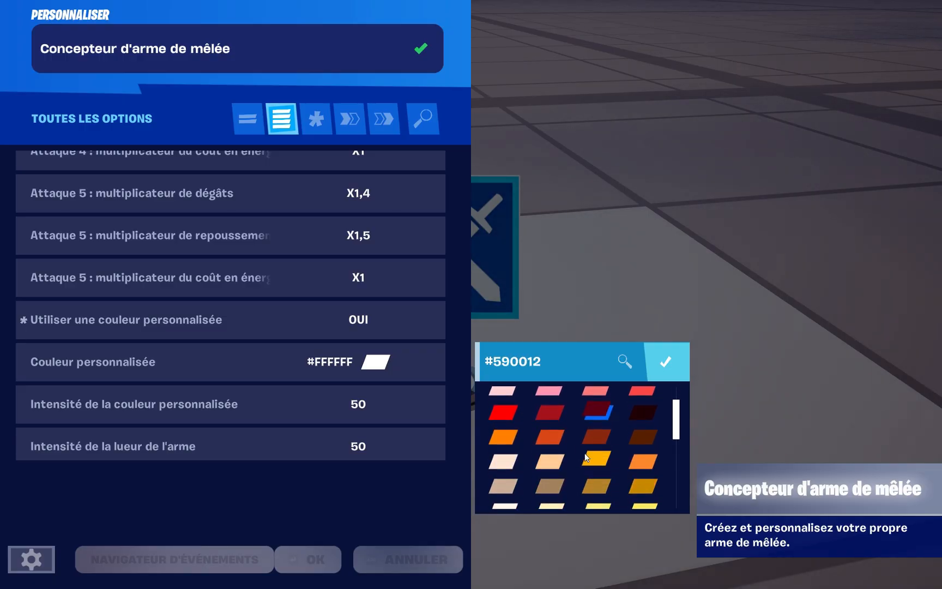
click(503, 410)
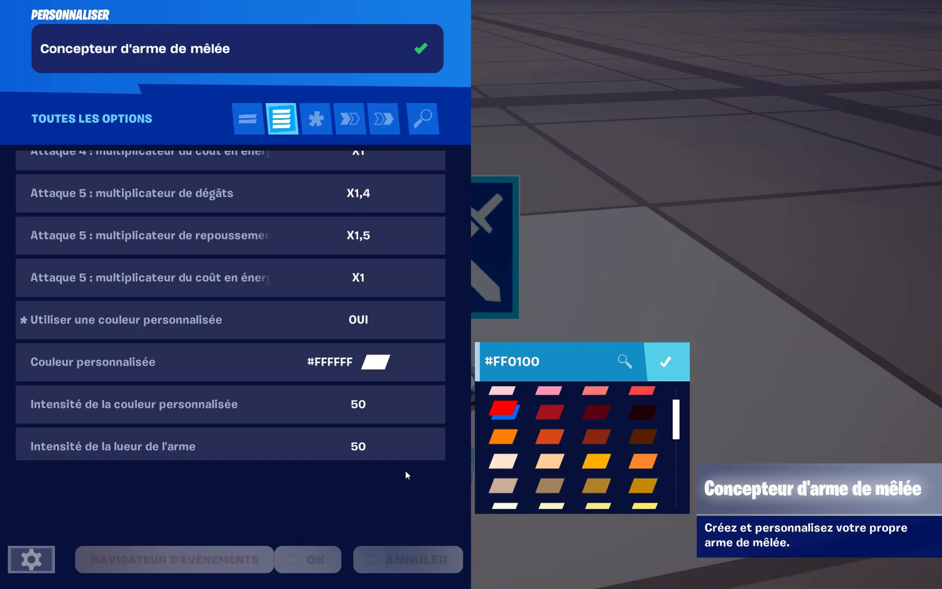
click(410, 378)
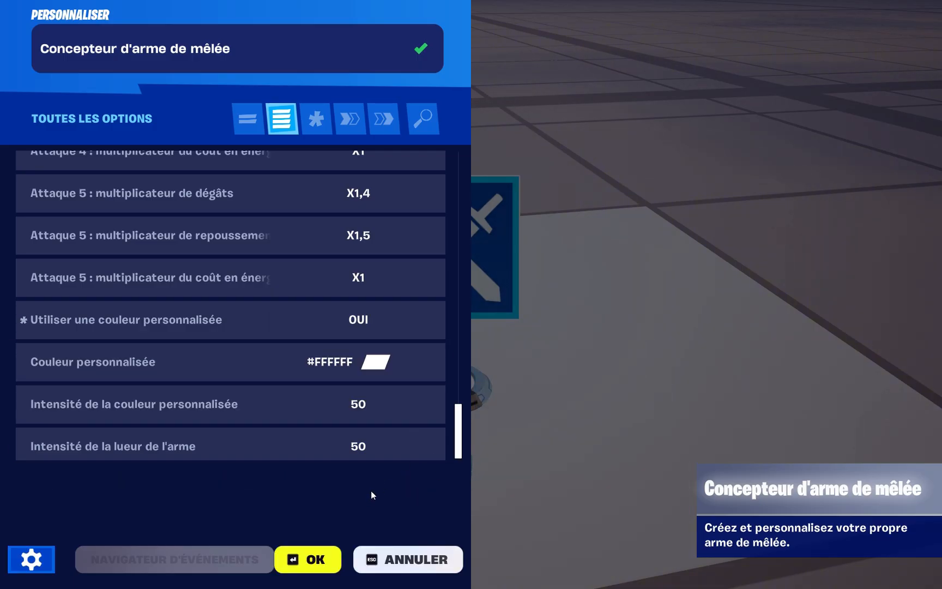
- Set the weapon's custom colour to bright red, #FF0100
click(403, 374)
click(502, 473)
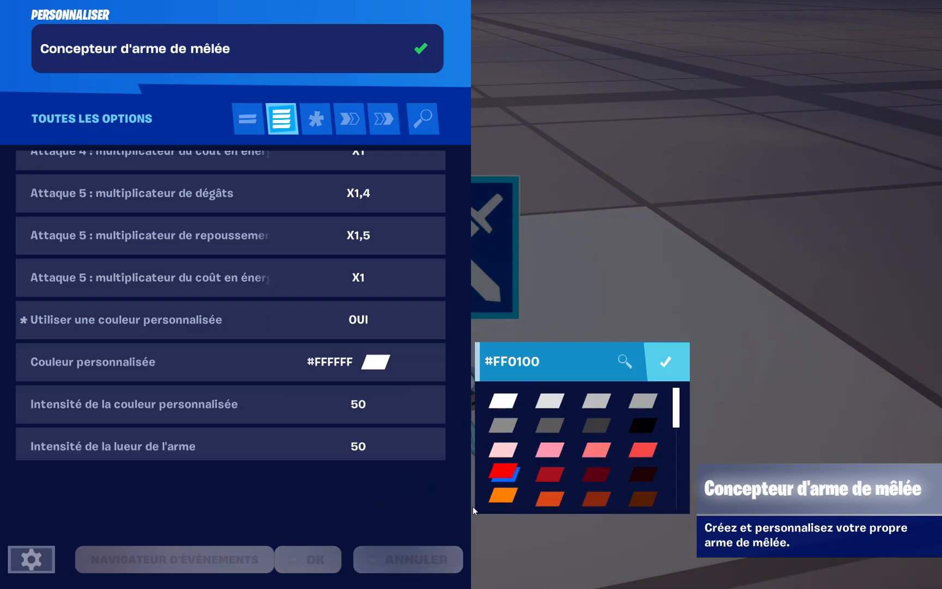
click(610, 360)
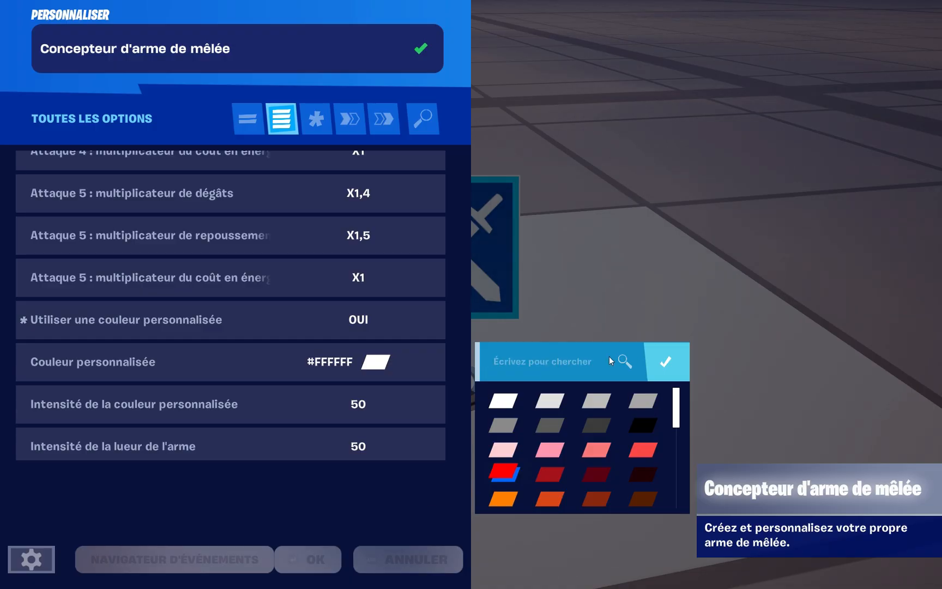
click(662, 363)
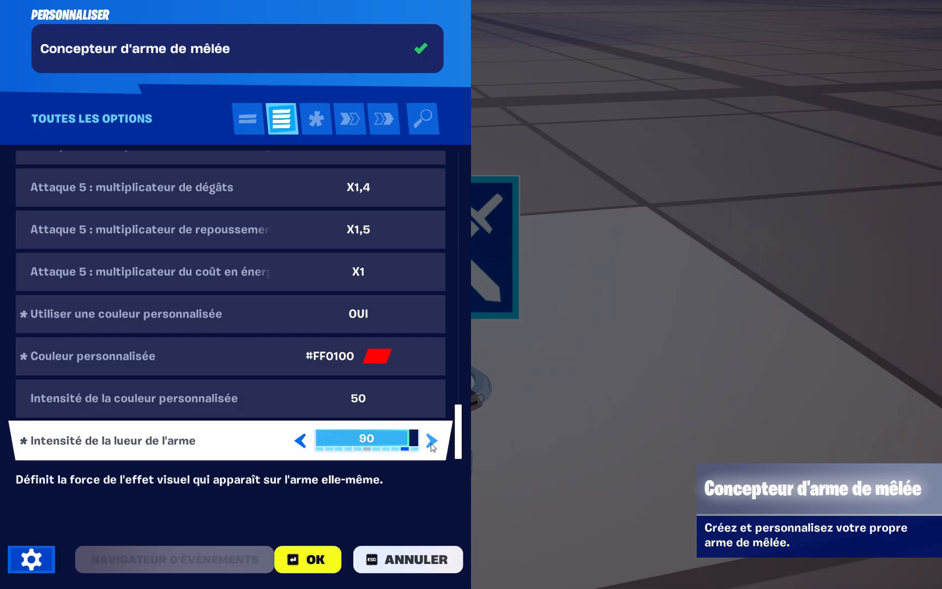
- Set the weapon's glow intensity to 90, apply the settings and spawn the customized sword
click(350, 442)
click(337, 398)
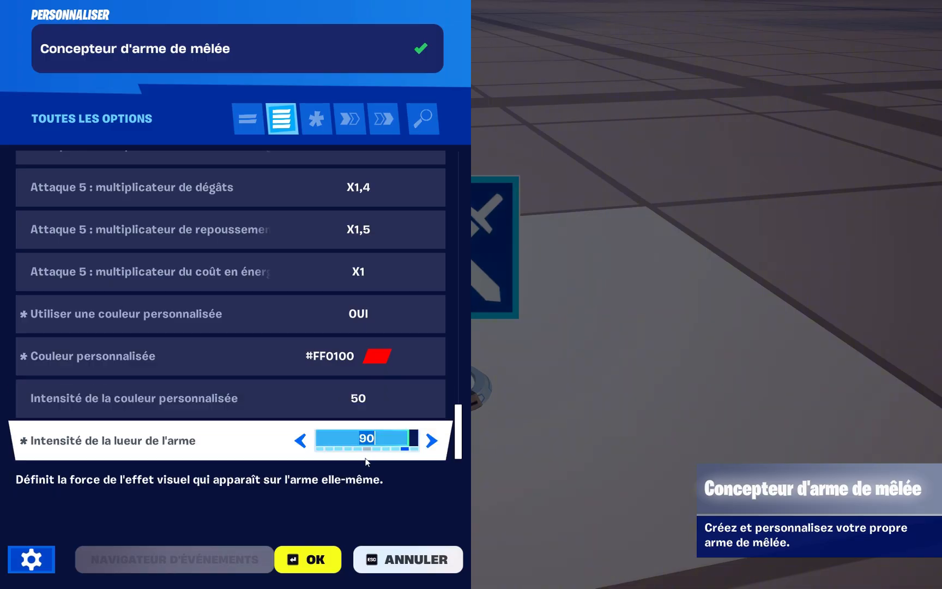
click(330, 548)
key(e)
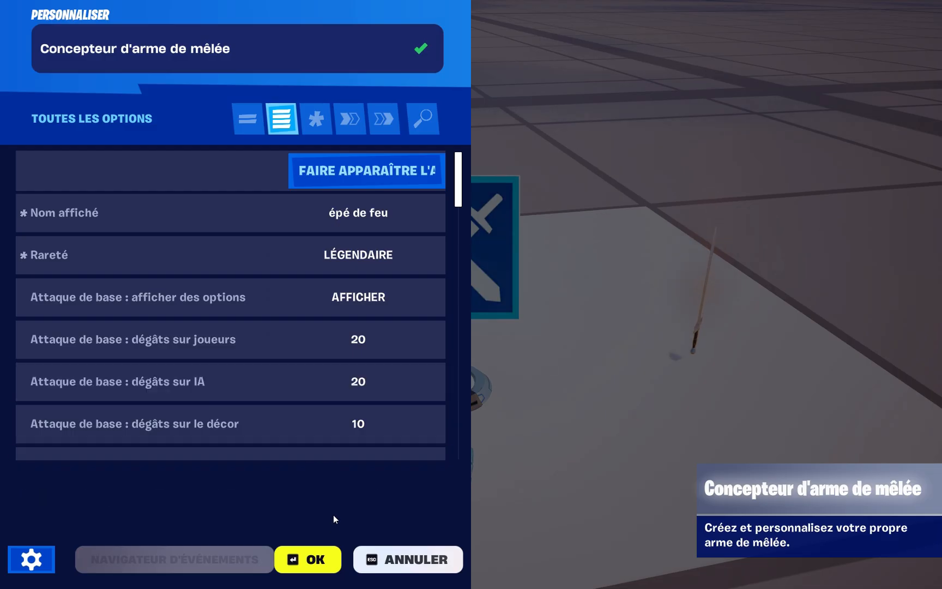
click(319, 552)
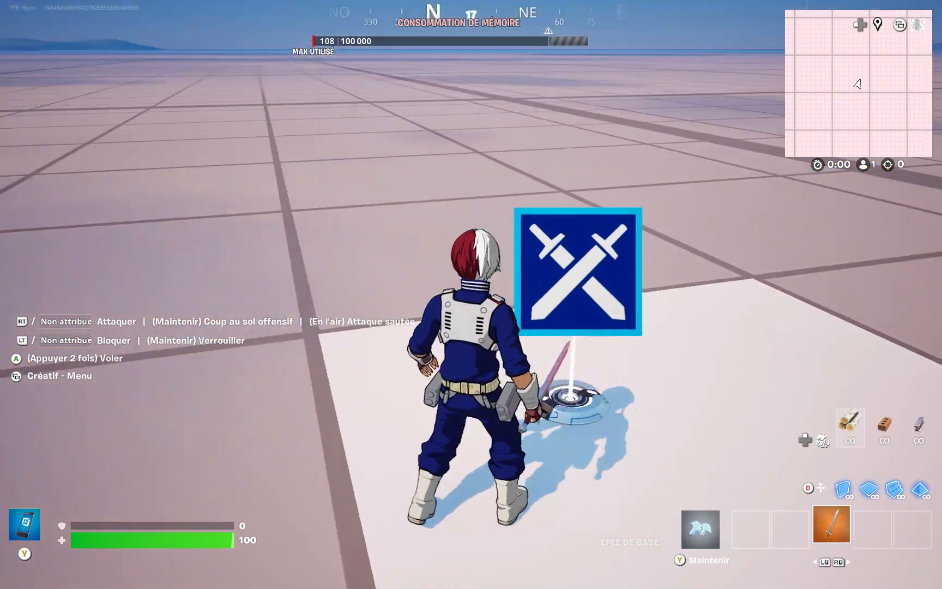
- Set the weapon's custom colour intensity to 100 and apply the change
key(i)
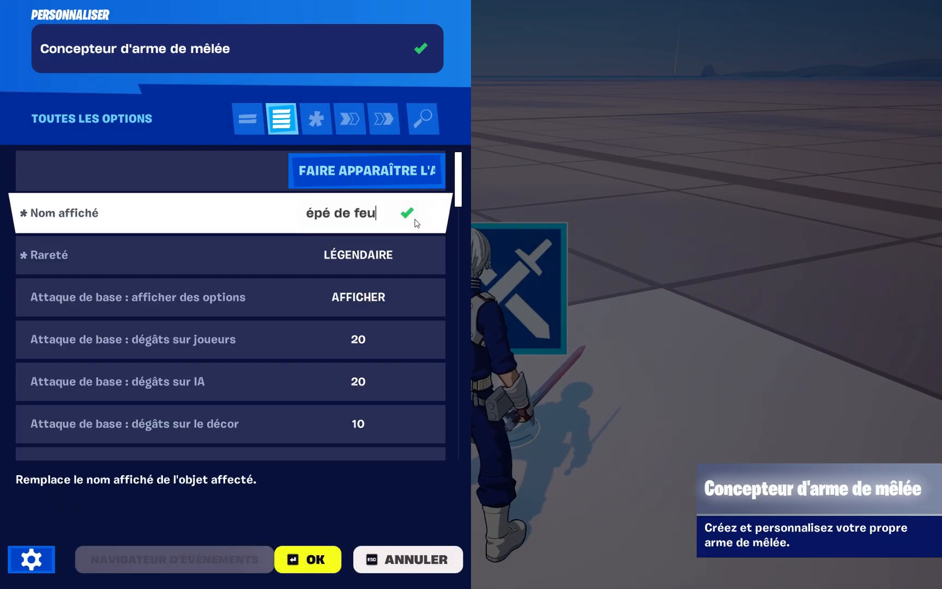
drag(458, 199, 497, 493)
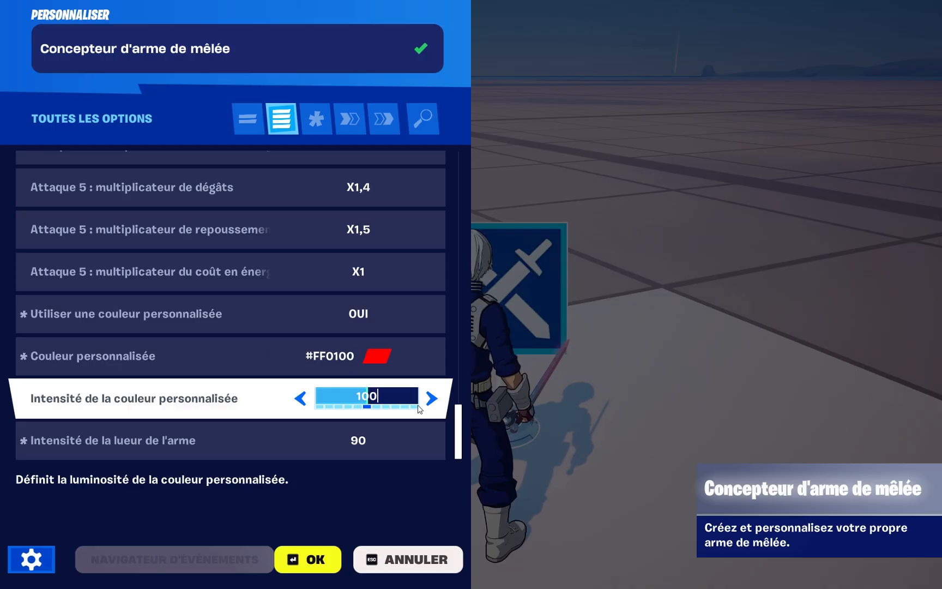
click(316, 558)
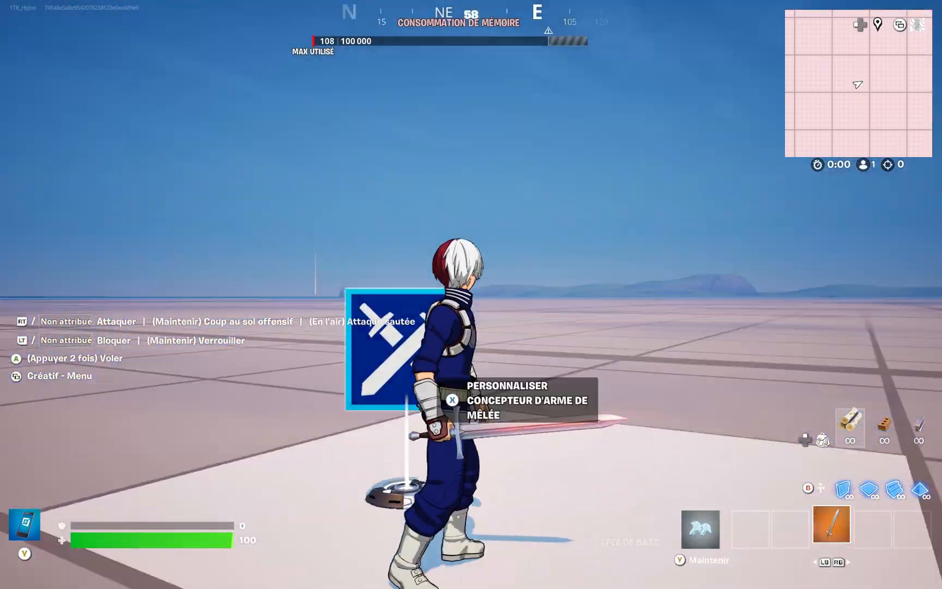
- Reopen and confirm the designer's settings, and drop the held épé de feu from the inventory
key(x)
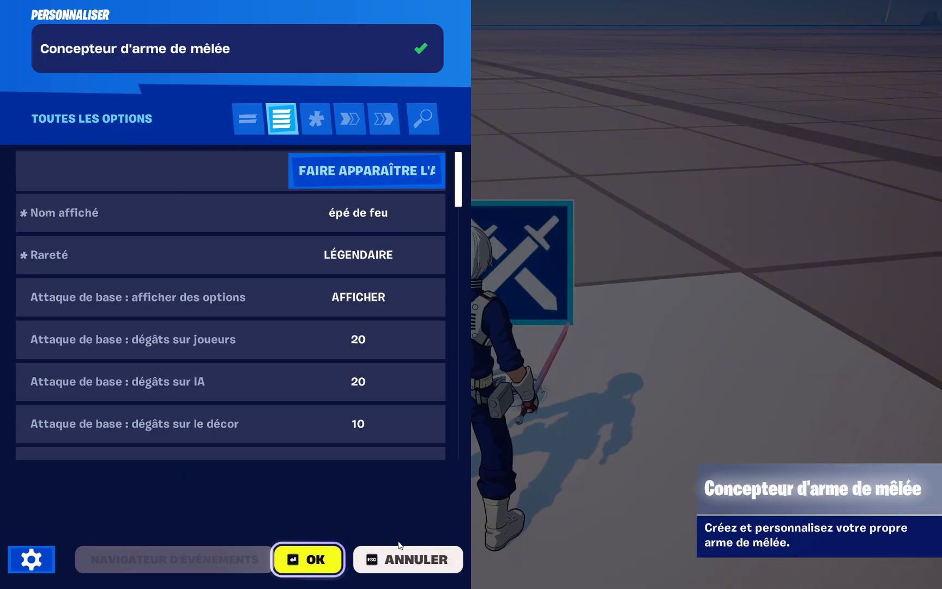
click(323, 568)
key(Tab)
key(Right)
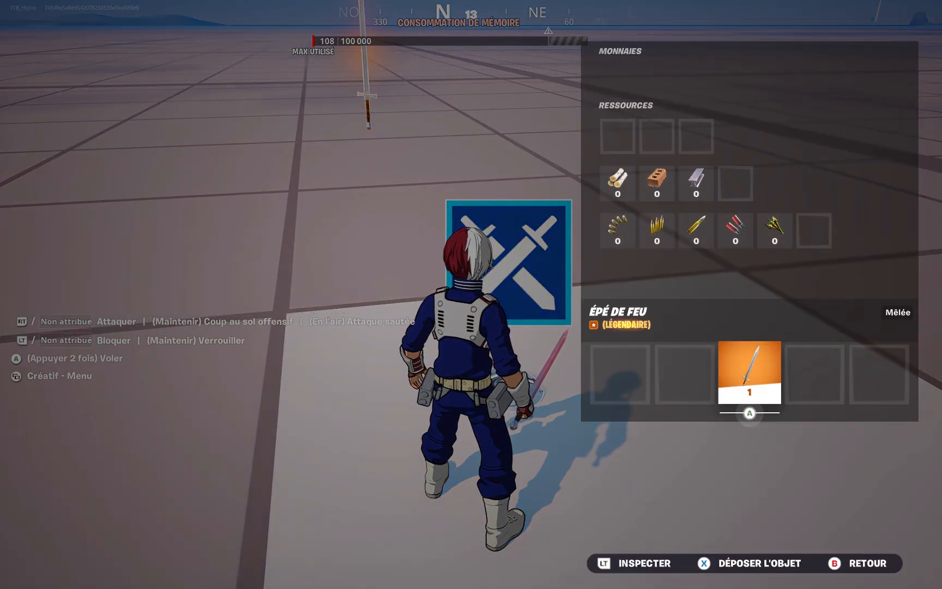
key(x)
key(Escape)
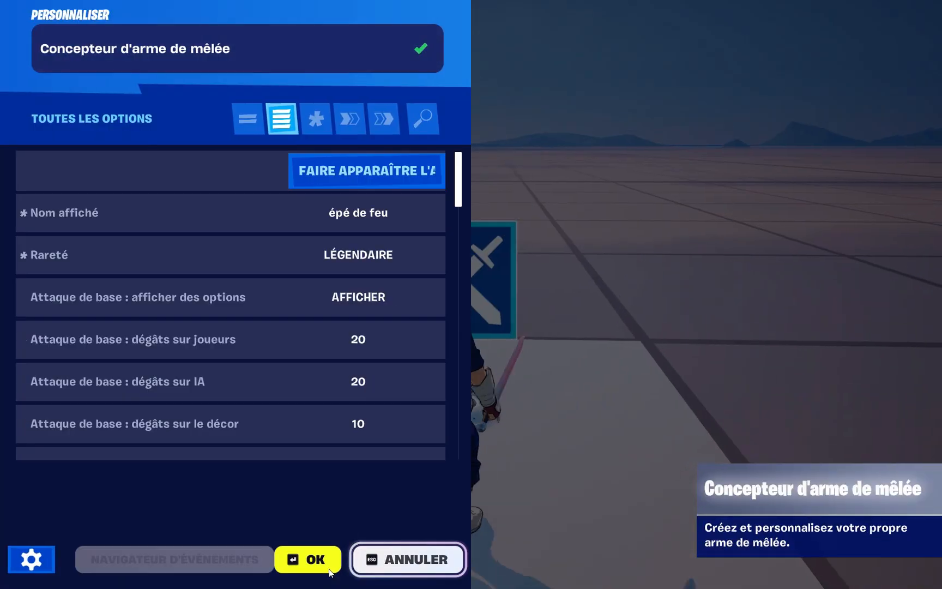
- Set the weapon's custom colour to purple, #763191, and apply the change
drag(461, 196, 459, 448)
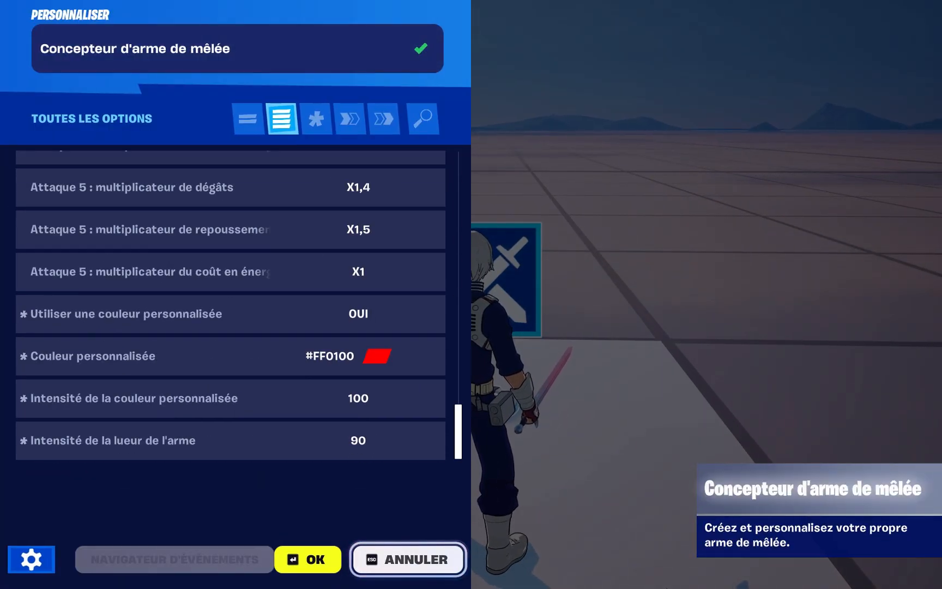
click(359, 373)
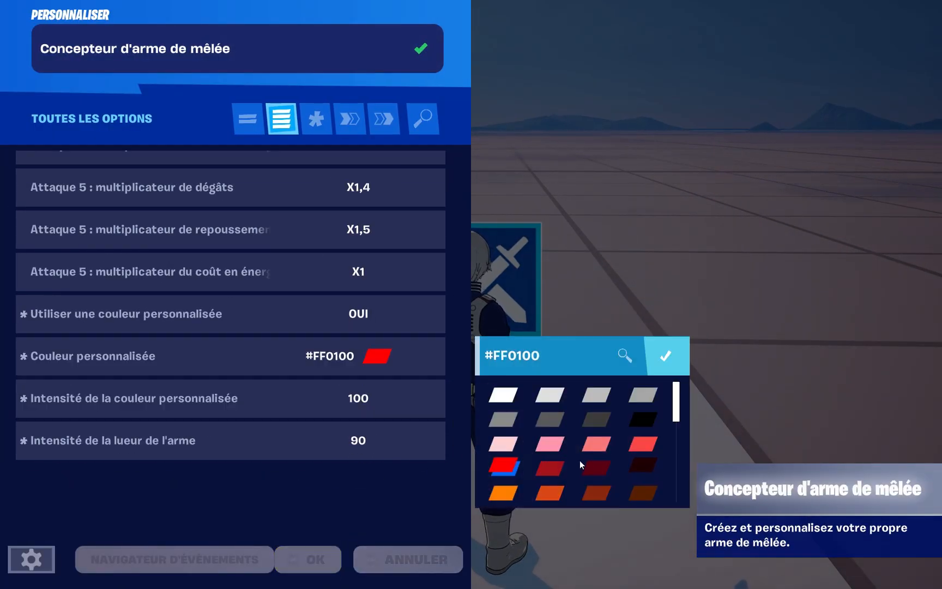
scroll(579, 482, down, 5)
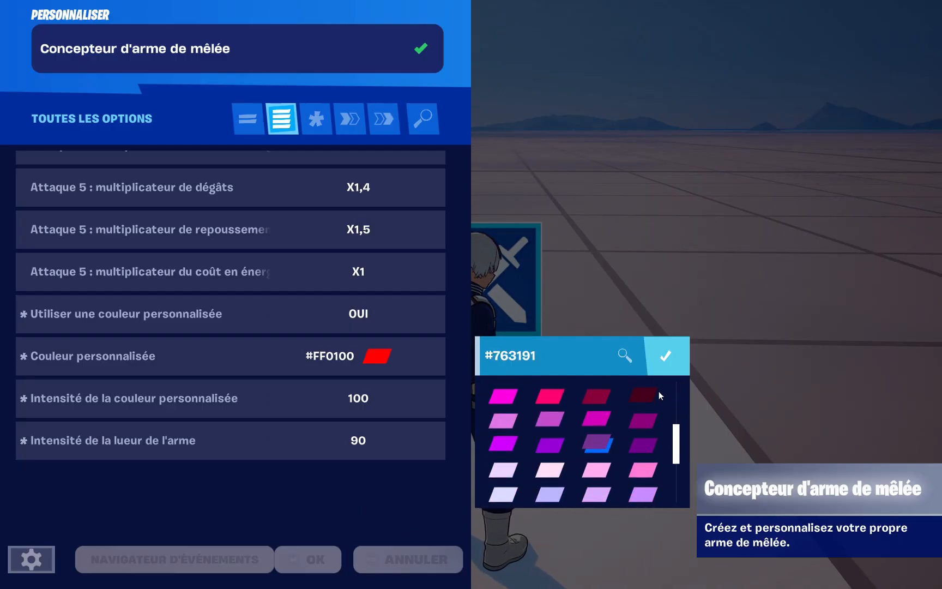
click(664, 361)
click(323, 556)
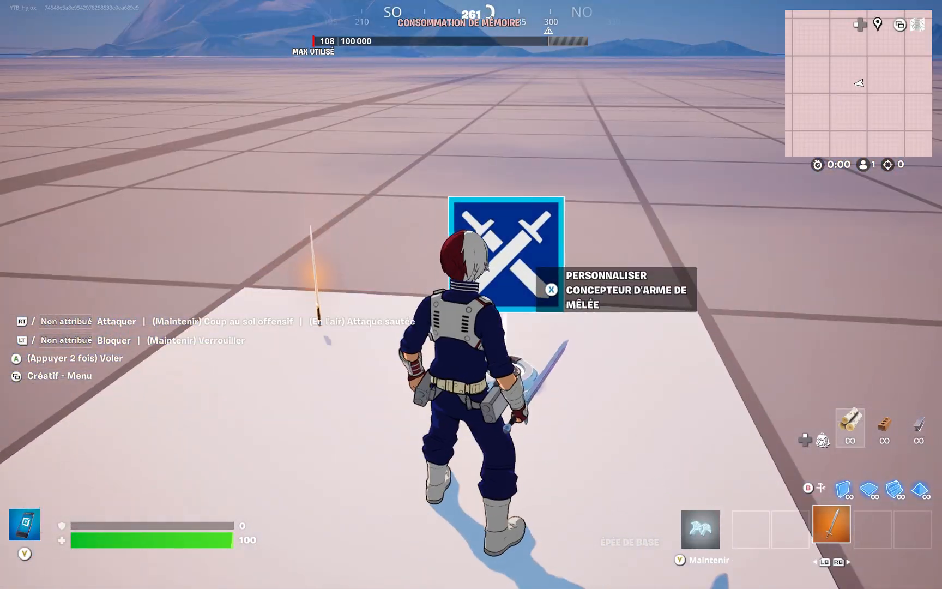
- Set the weapon's custom colour to blue, #0000FF, and apply the change
key(e)
click(39, 377)
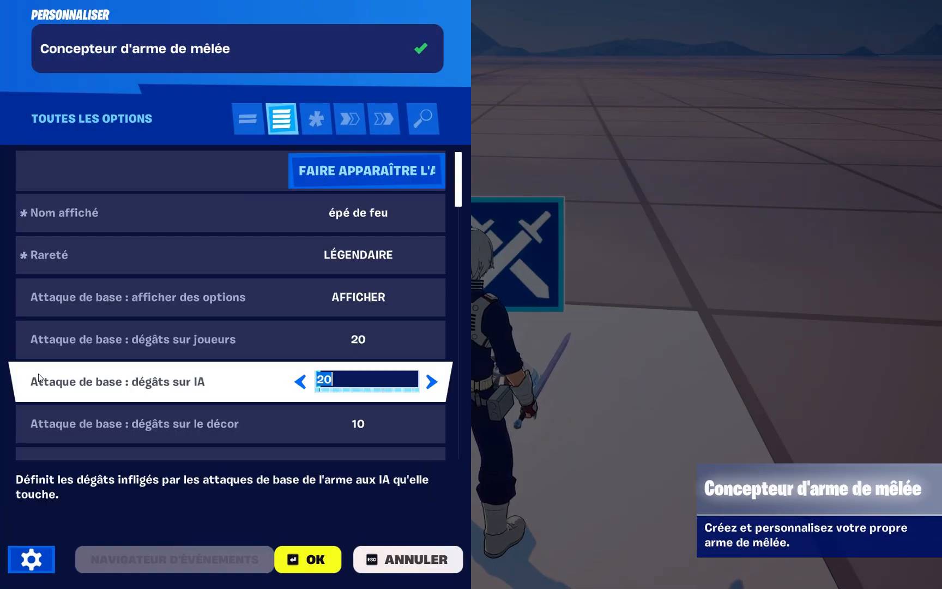
drag(457, 167, 456, 422)
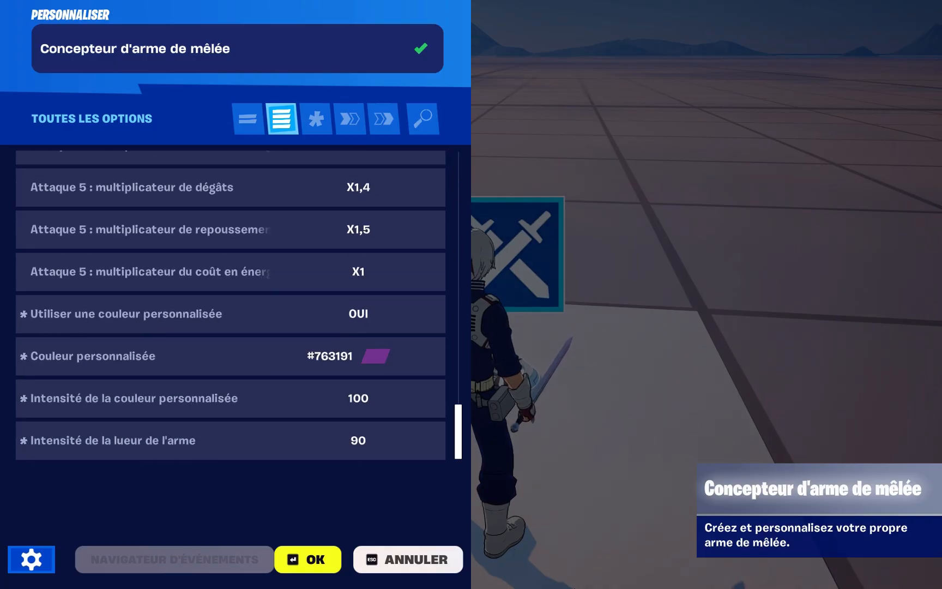
click(414, 356)
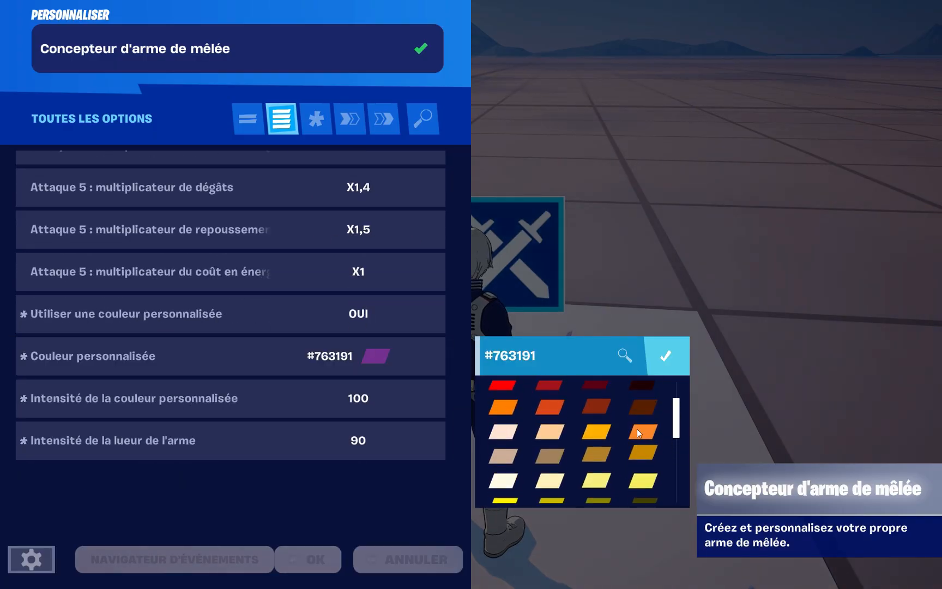
scroll(639, 431, up, 2)
scroll(659, 446, up, 5)
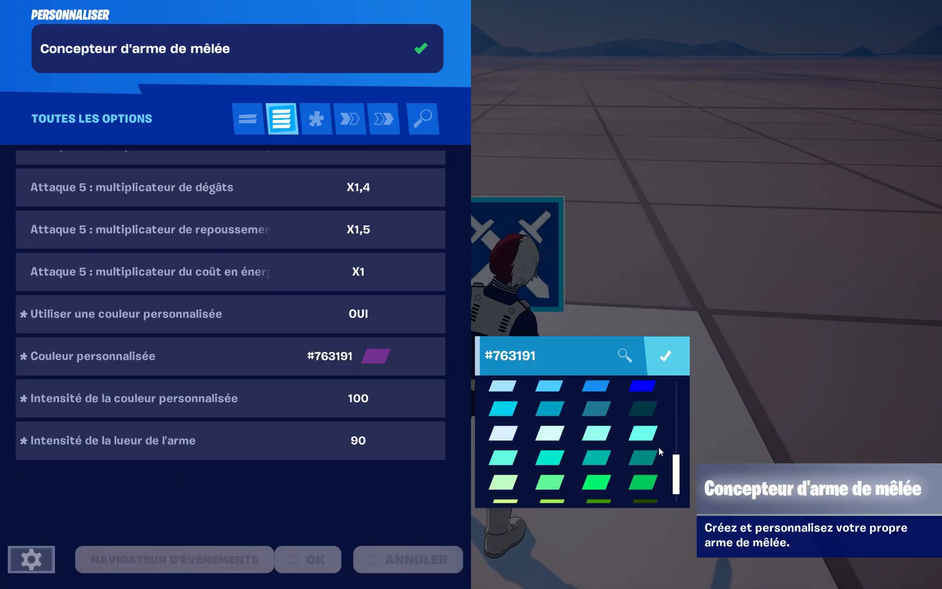
scroll(657, 465, down, 2)
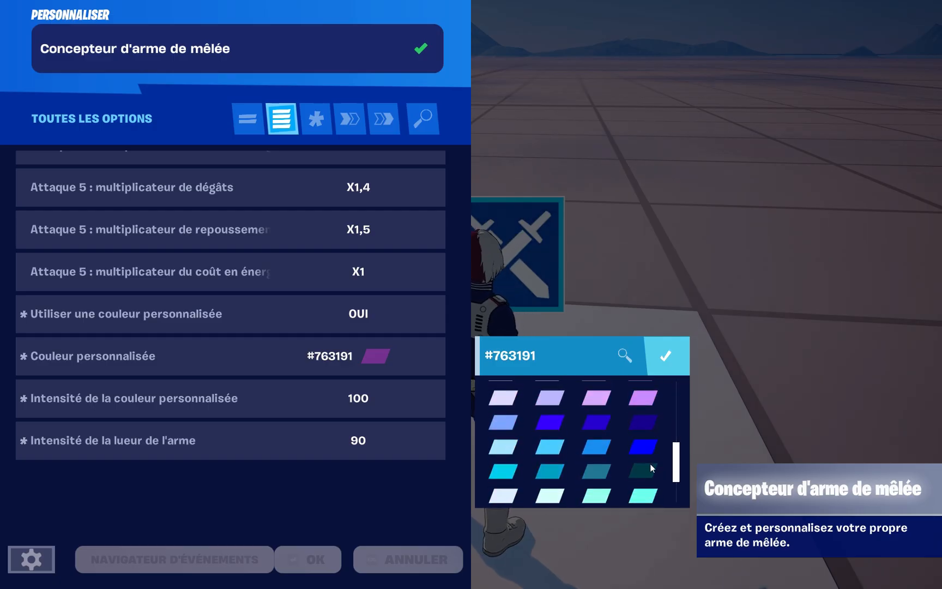
click(631, 436)
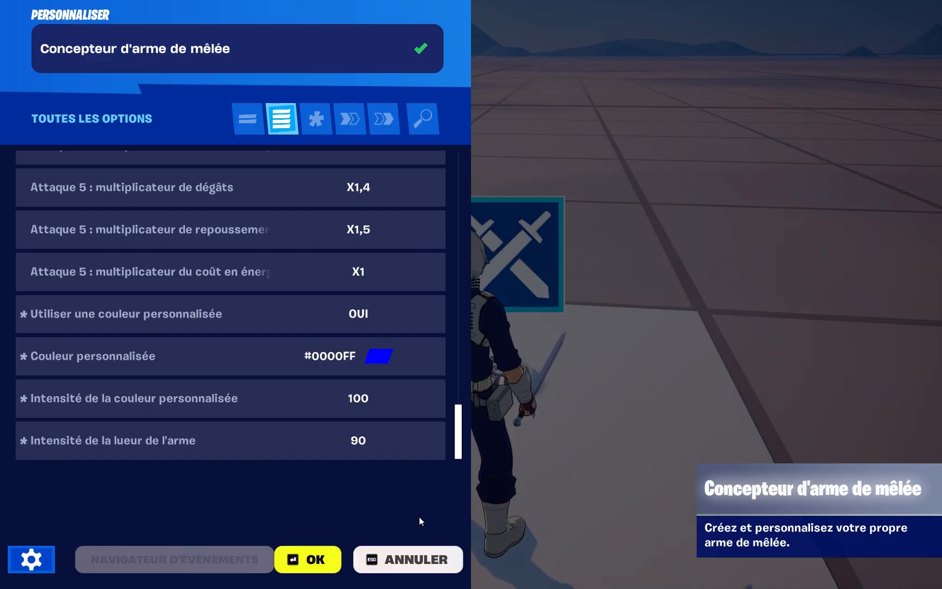
click(328, 554)
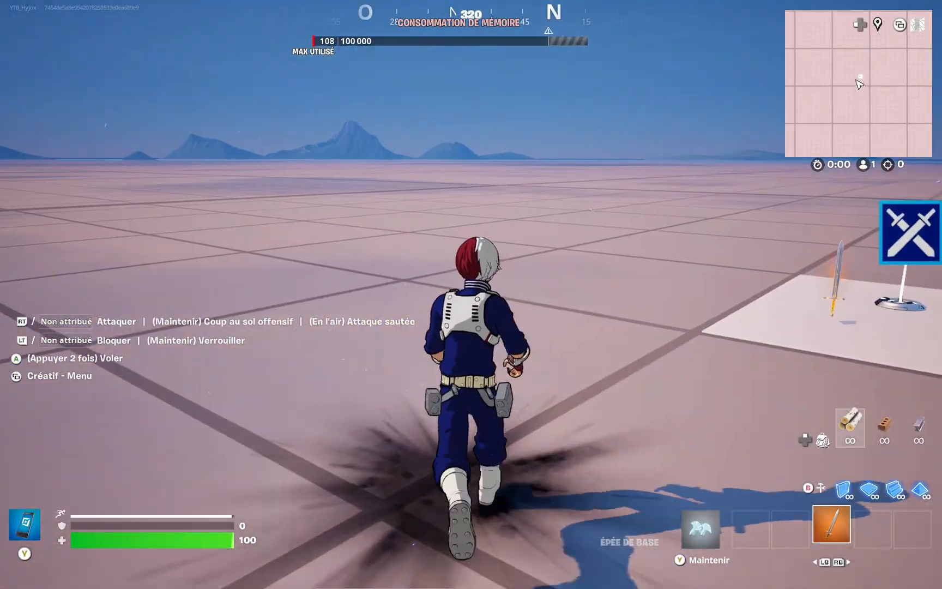
- Review the épé de feu designer's option lists and close its settings with confirmation
key(e)
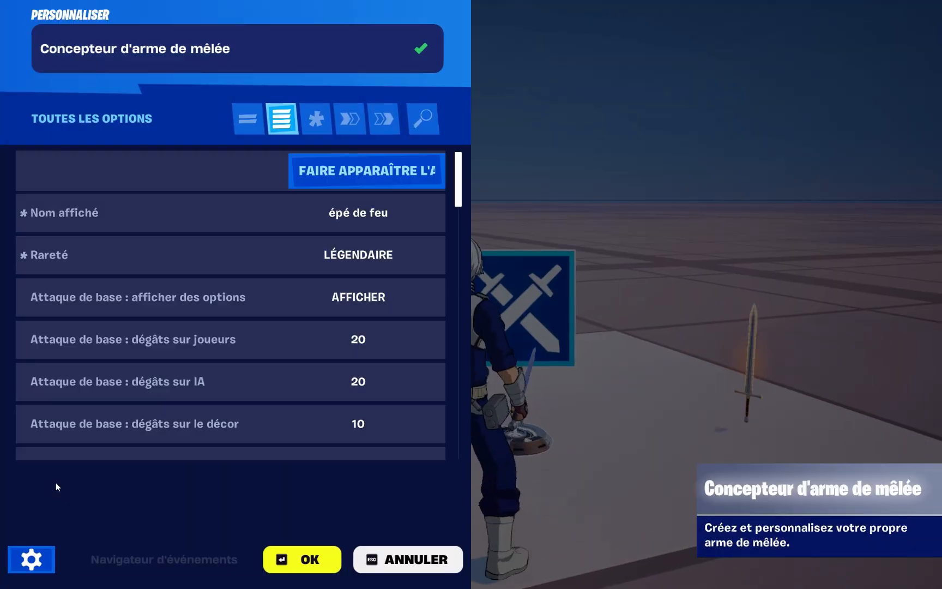
click(248, 123)
click(266, 132)
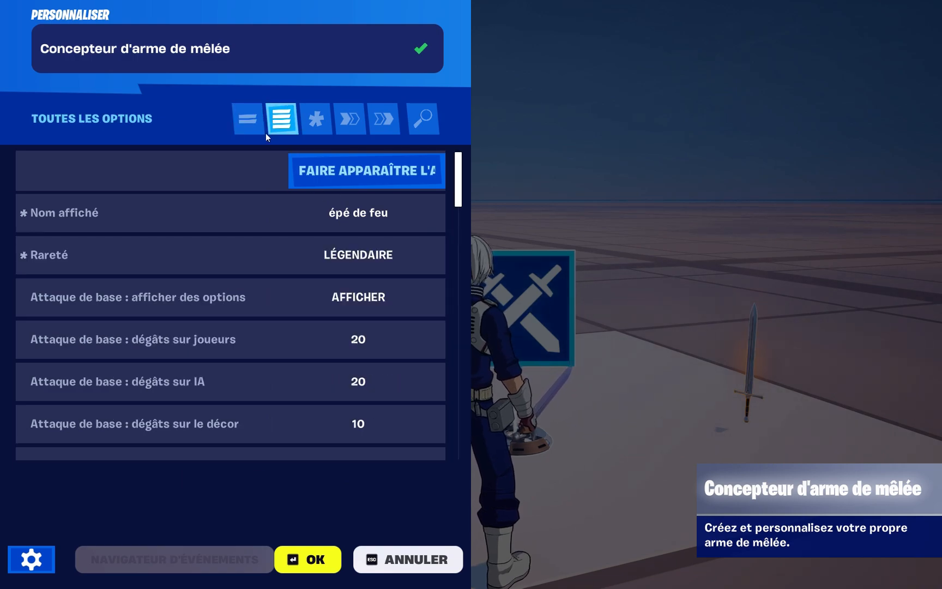
click(308, 557)
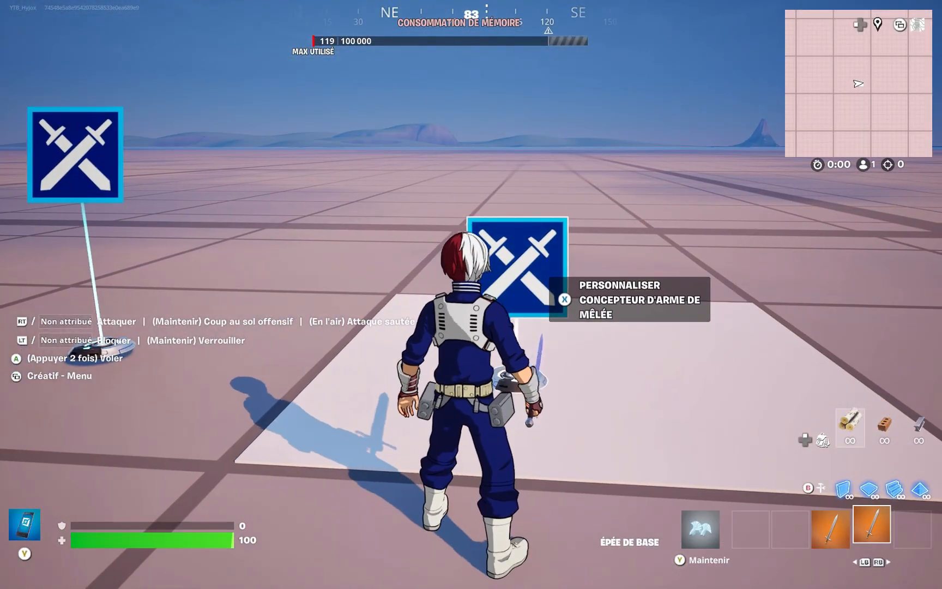
key(e)
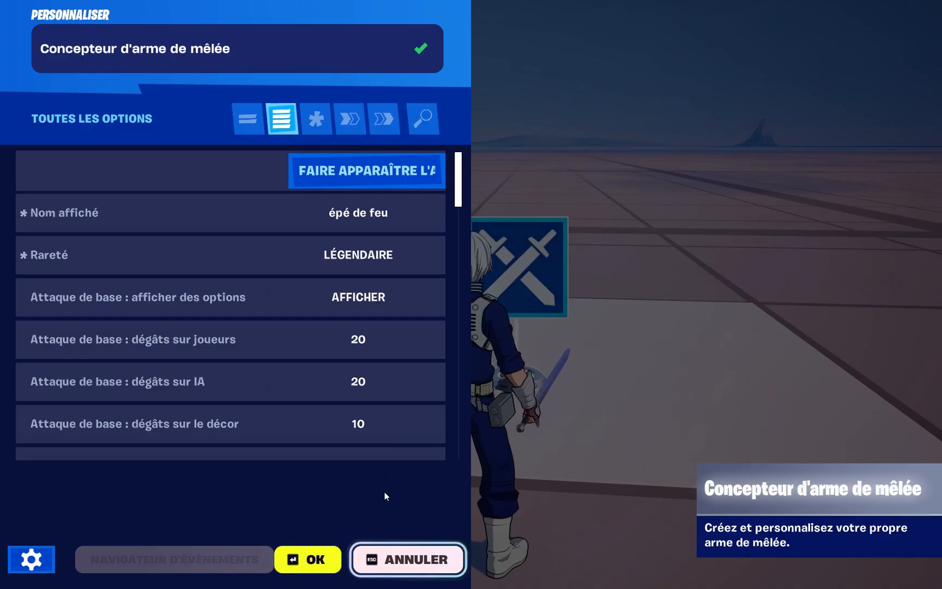
key(Return)
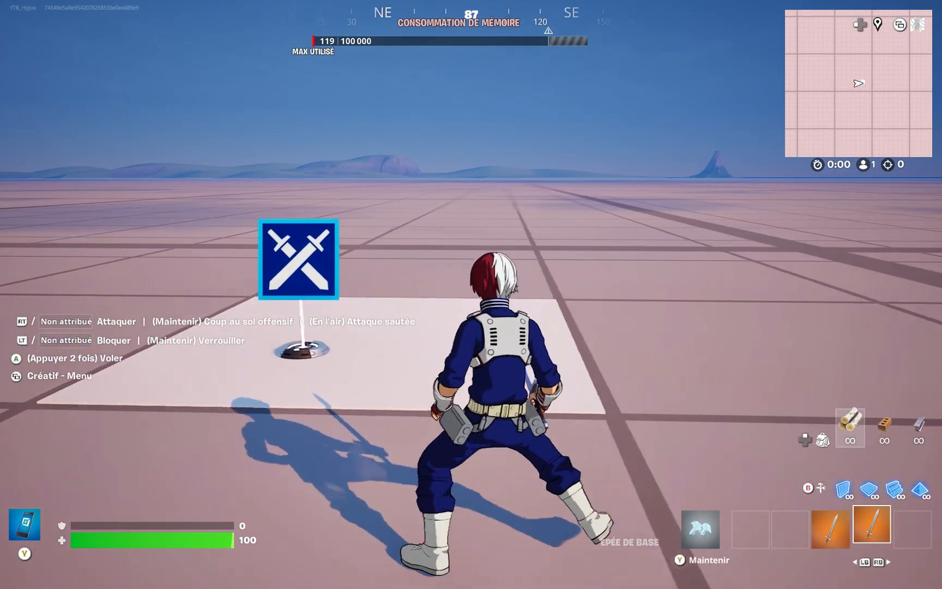
- Copy a melee weapon designer with the phone and place the duplicate on the island
key(y)
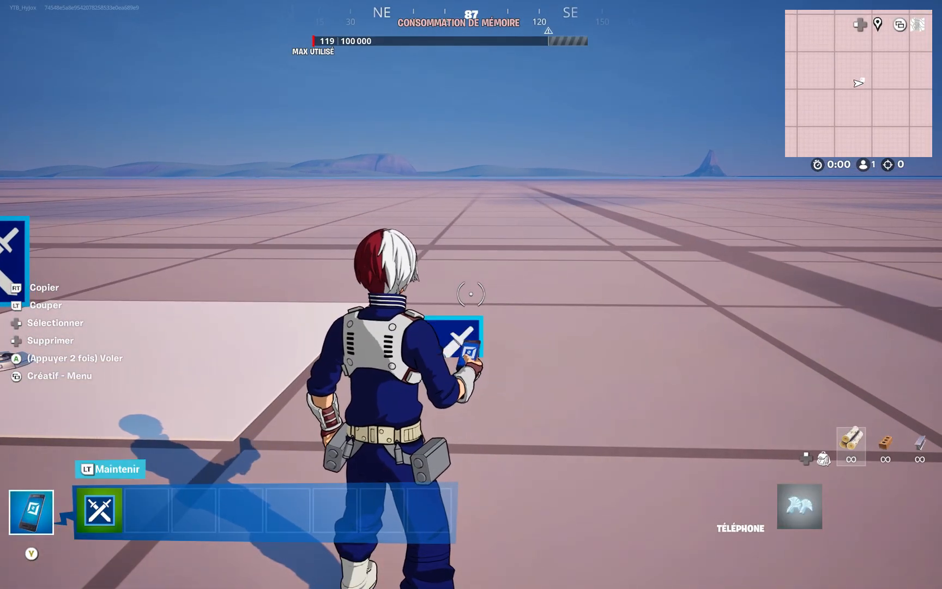
click(471, 295)
click(471, 295)
key(y)
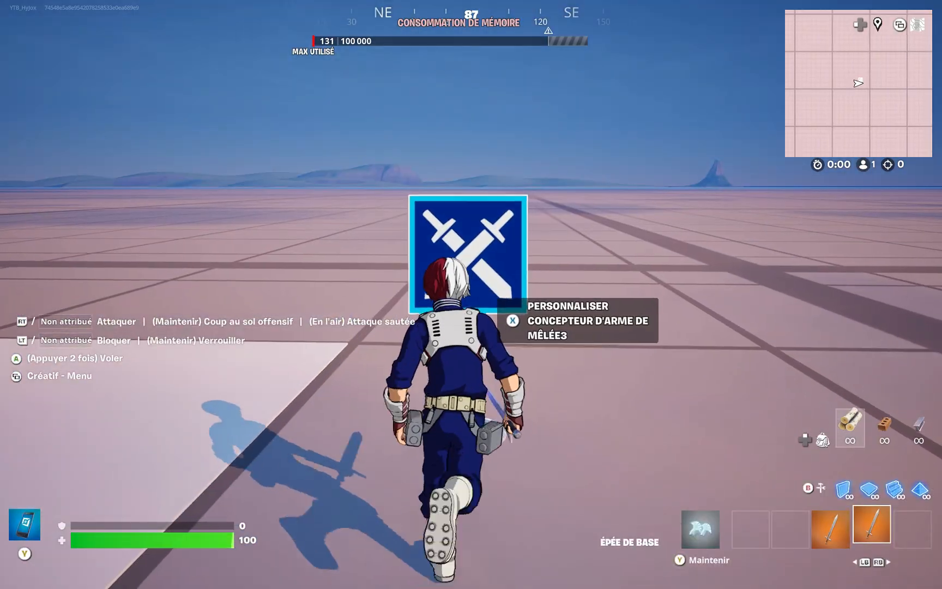
- Choose the sword (Épée) as the weapon of Concepteur d'arme de mêlée3 and enable its custom colour
key(e)
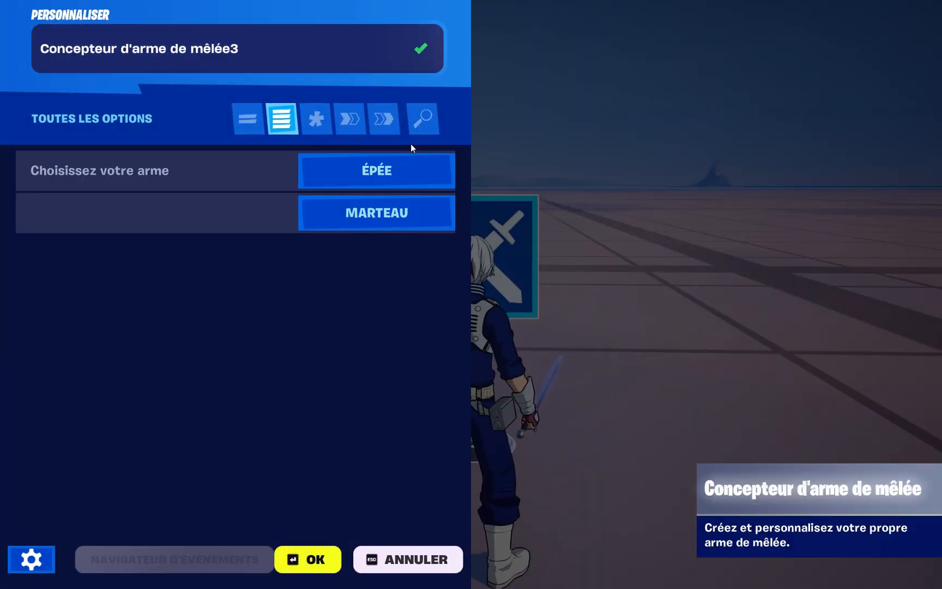
click(382, 170)
scroll(567, 496, down, 10)
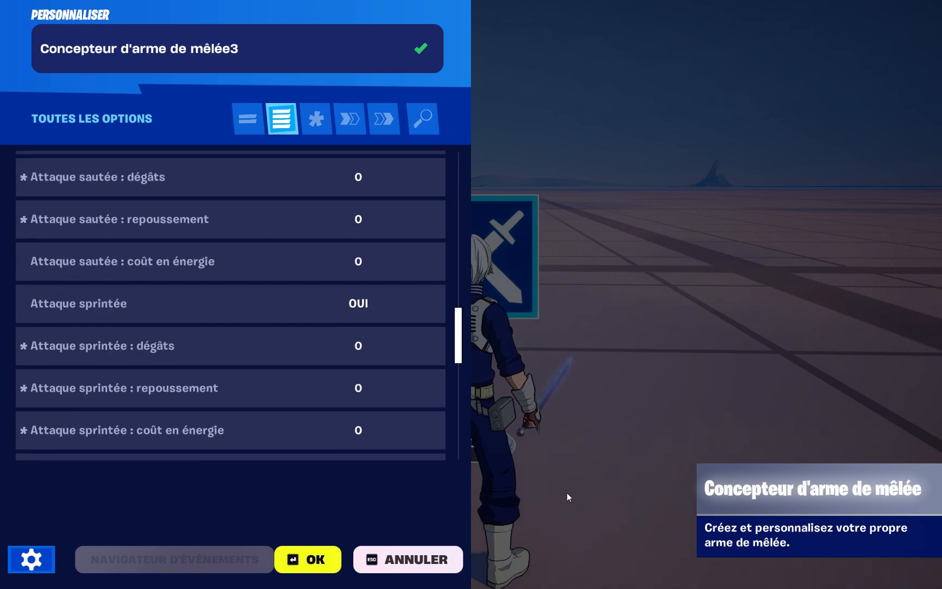
scroll(567, 492, down, 10)
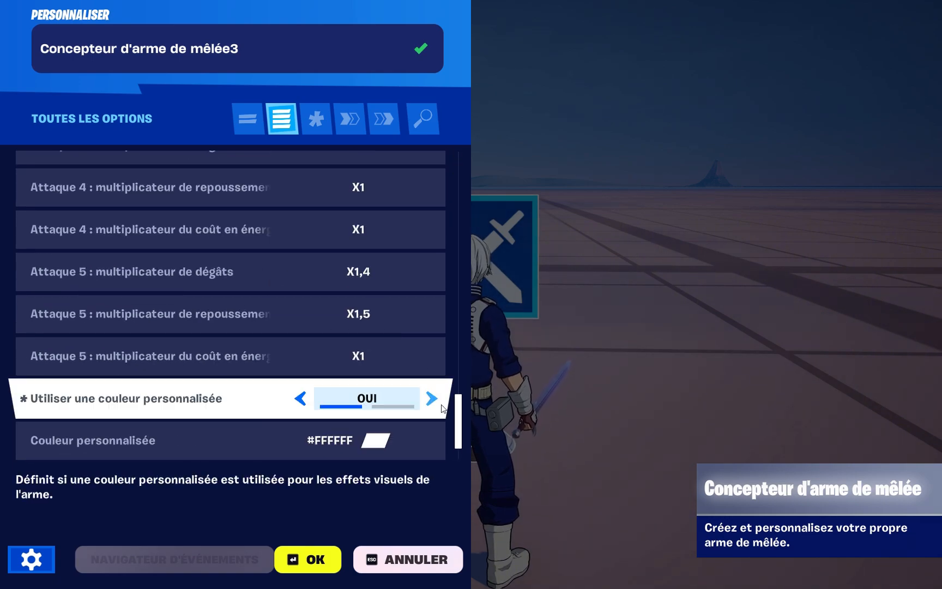
- Set the custom colour of the sword in Concepteur d'arme de mêlée3 to bright red, #FF0100
click(441, 441)
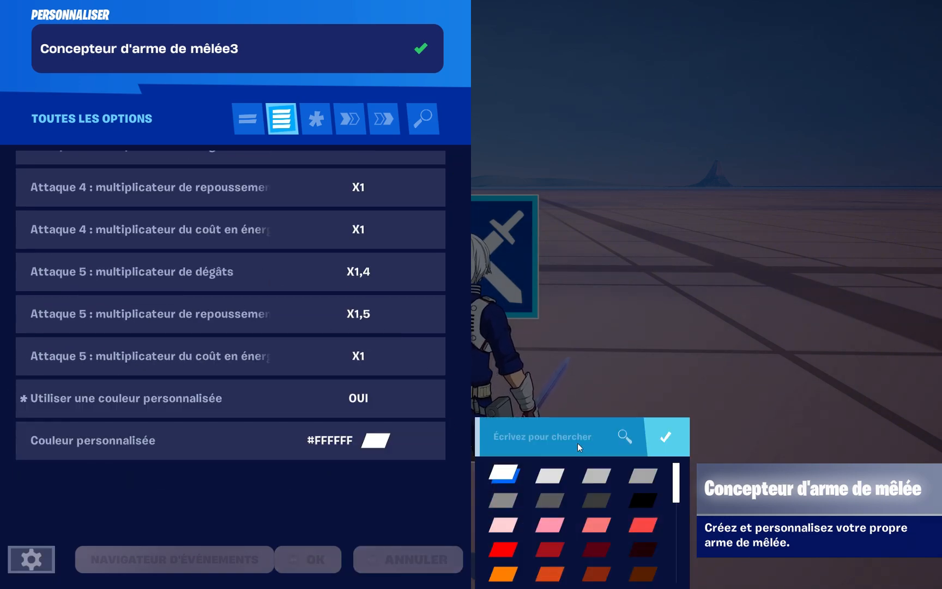
click(503, 545)
click(666, 438)
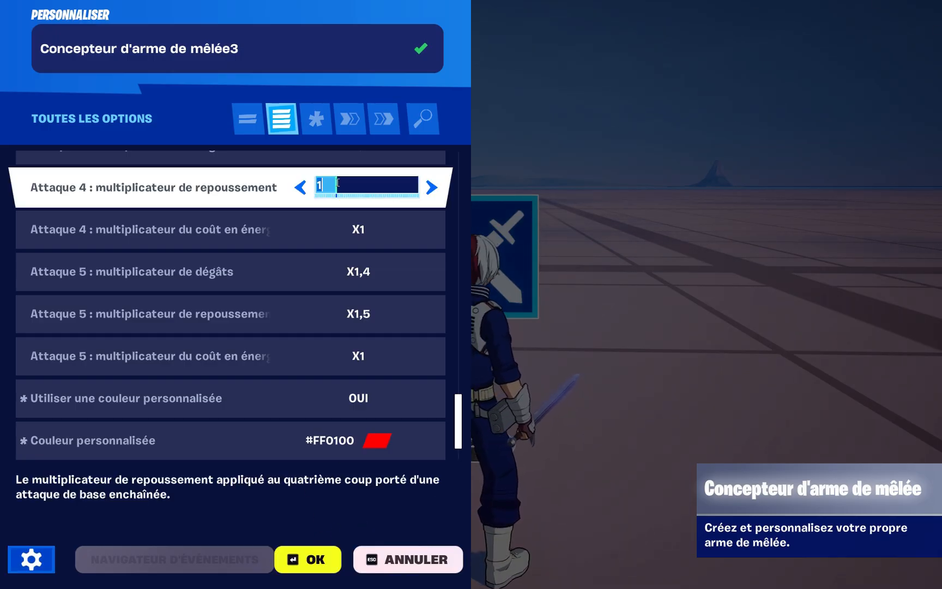
- Set the new sword's custom colour intensity to 100 and glow intensity to 90, and apply the settings
scroll(414, 240, down, 2)
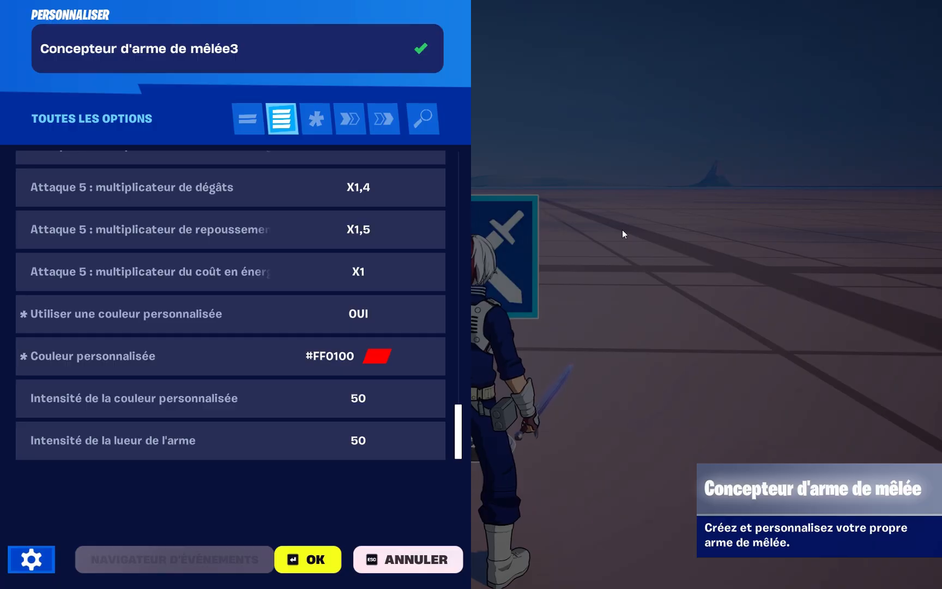
drag(382, 405, 425, 405)
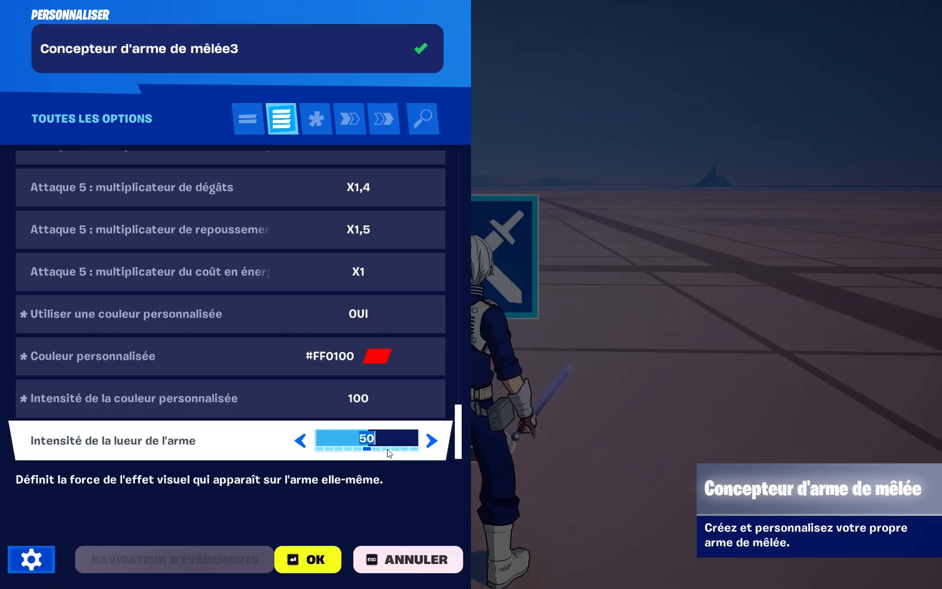
drag(387, 449, 409, 450)
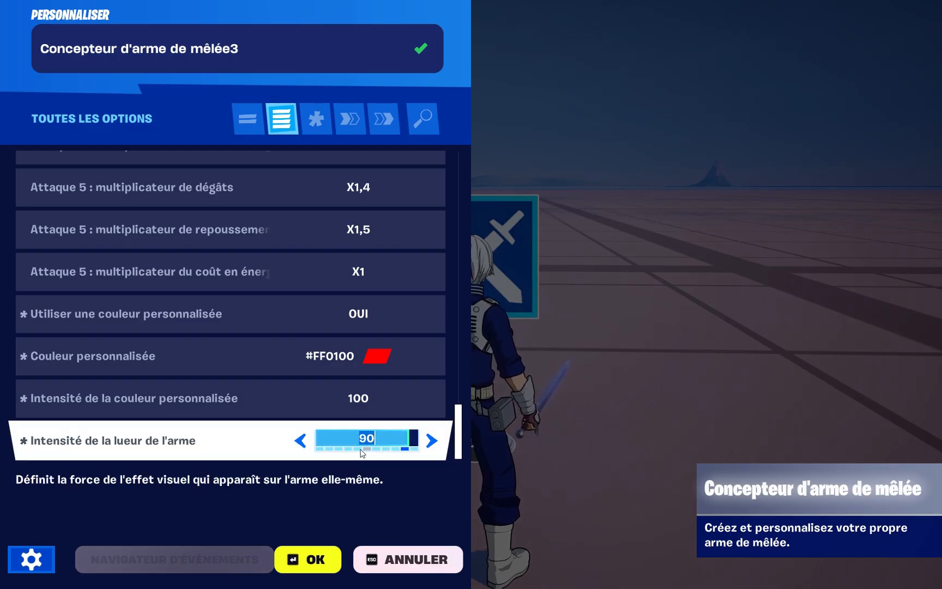
click(301, 560)
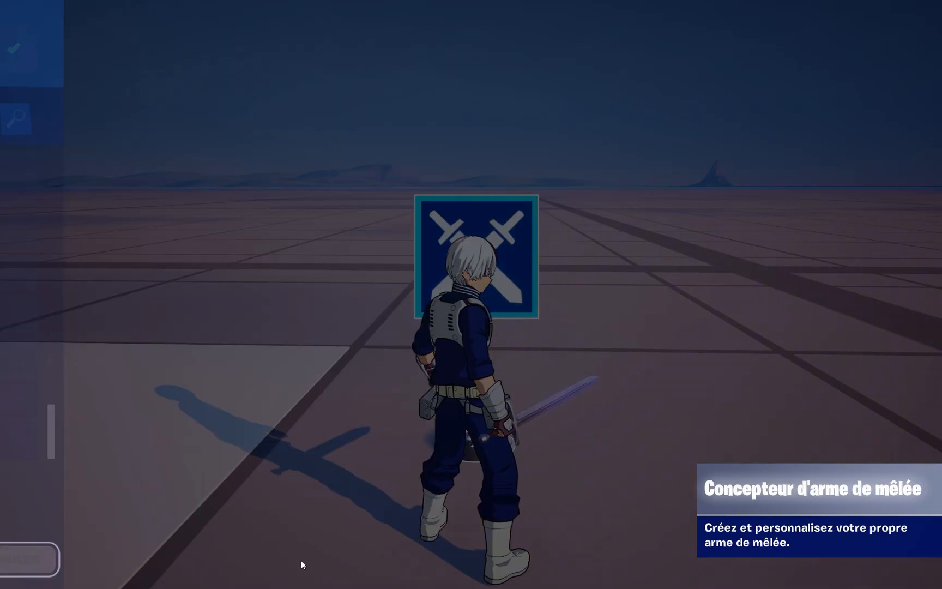
- Spawn the weapon from Concepteur d'arme de mêlée3 and confirm its settings
key(e)
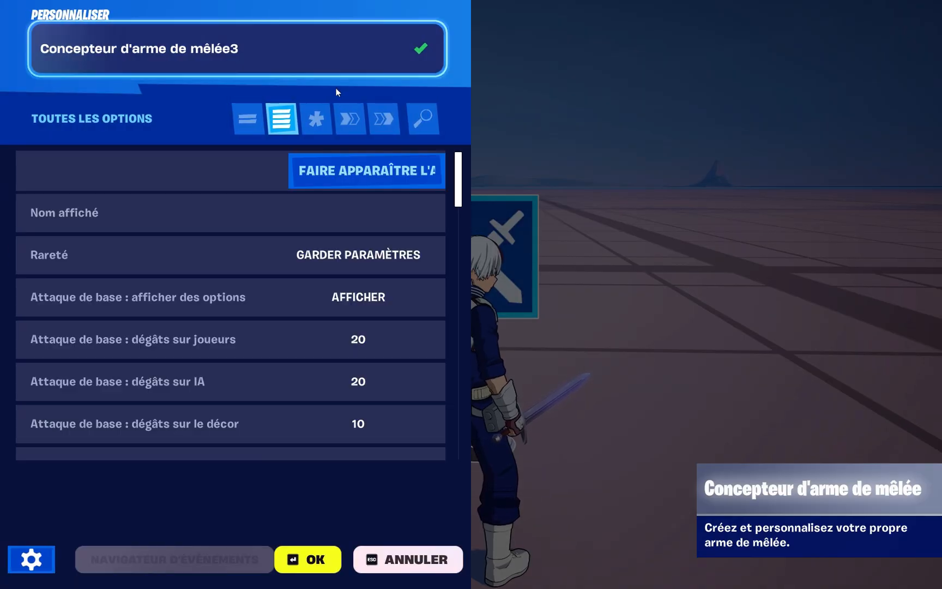
click(349, 172)
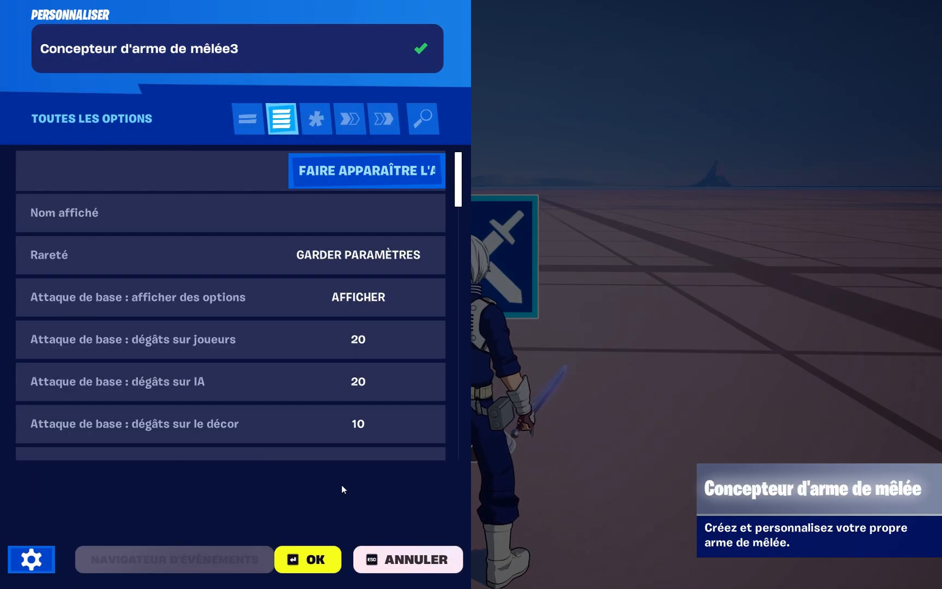
click(307, 560)
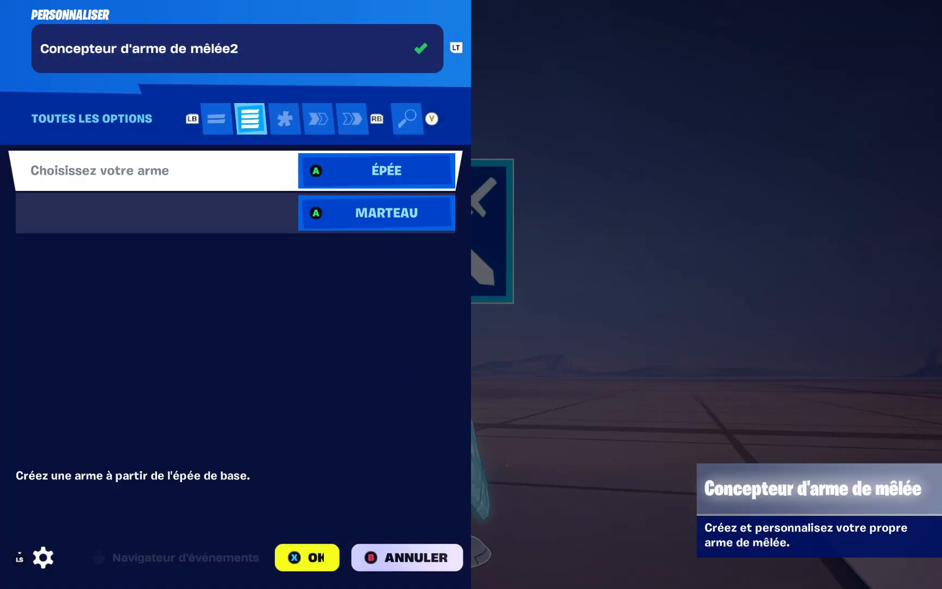
- Create a hammer (Marteau) in Concepteur d'arme de mêlée2 with the display name marteau de la terre and rarity Atypique
click(387, 220)
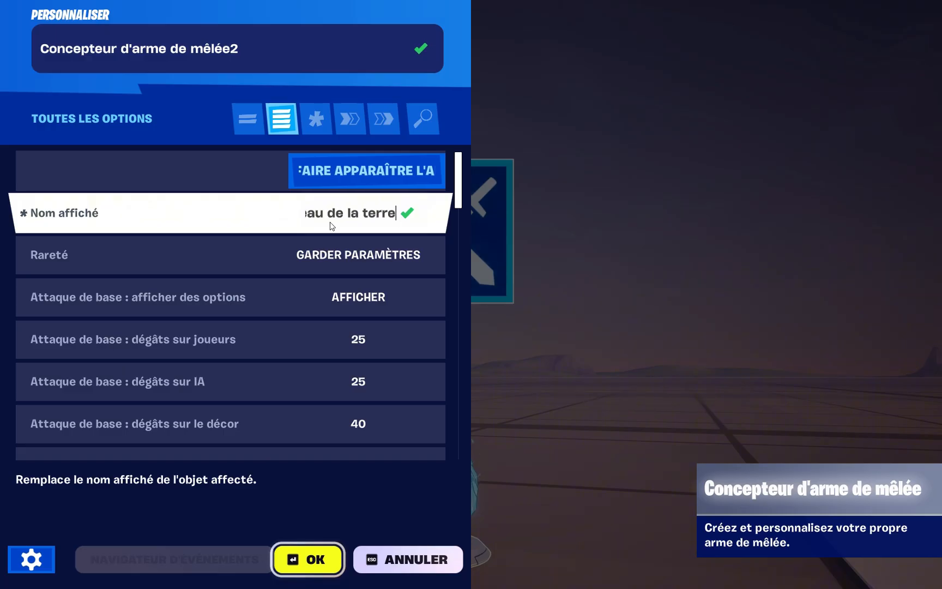
key(Return)
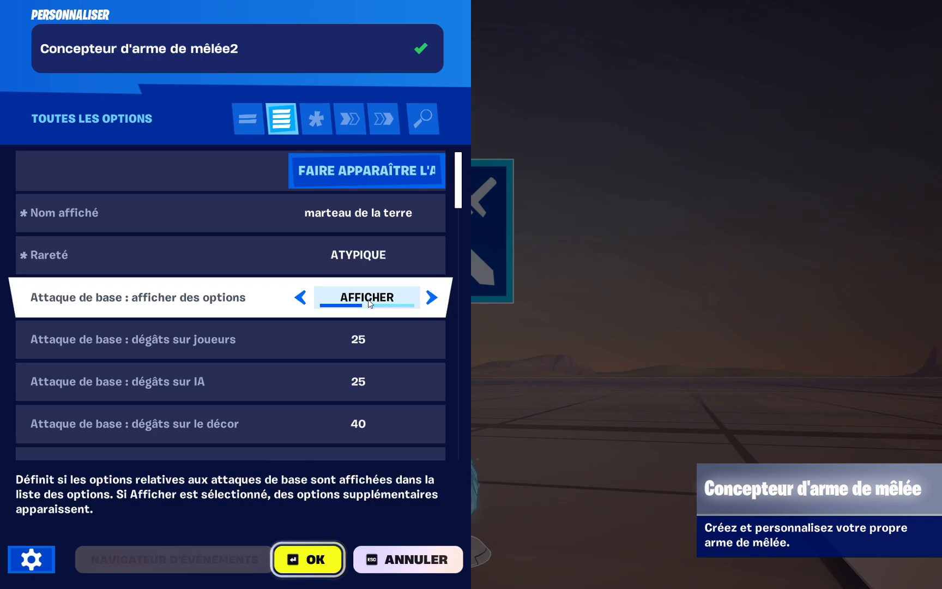
- Set the custom colour of the hammer in Concepteur d'arme de mêlée2 to dark olive, #454100, and apply the settings
drag(458, 205, 458, 459)
scroll(366, 385, up, 10)
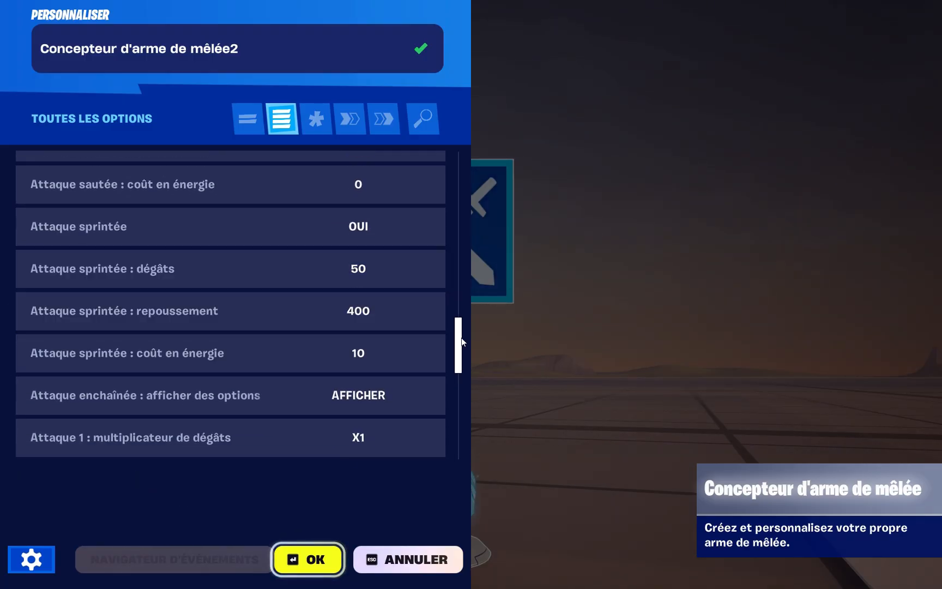
drag(462, 338, 459, 424)
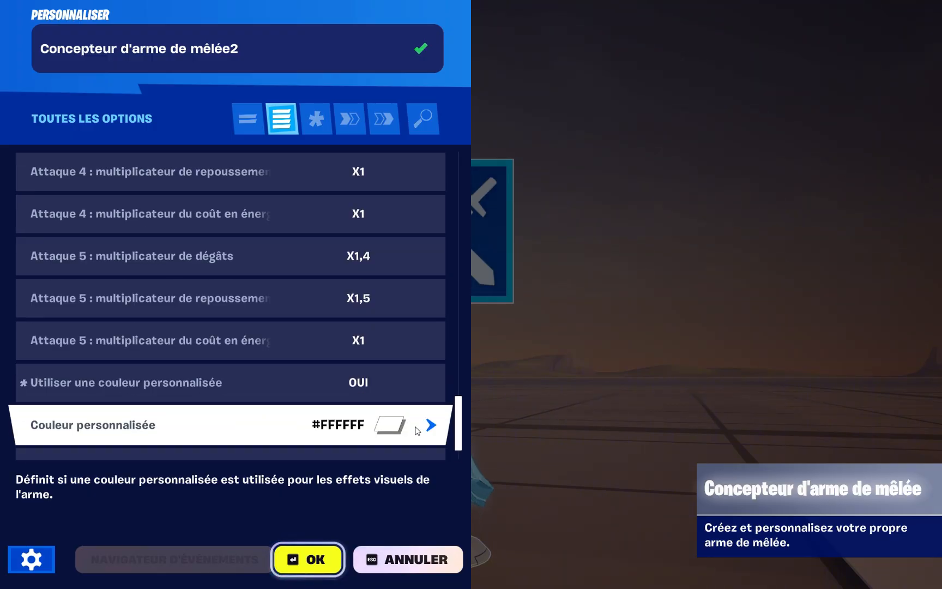
click(417, 431)
scroll(626, 501, down, 10)
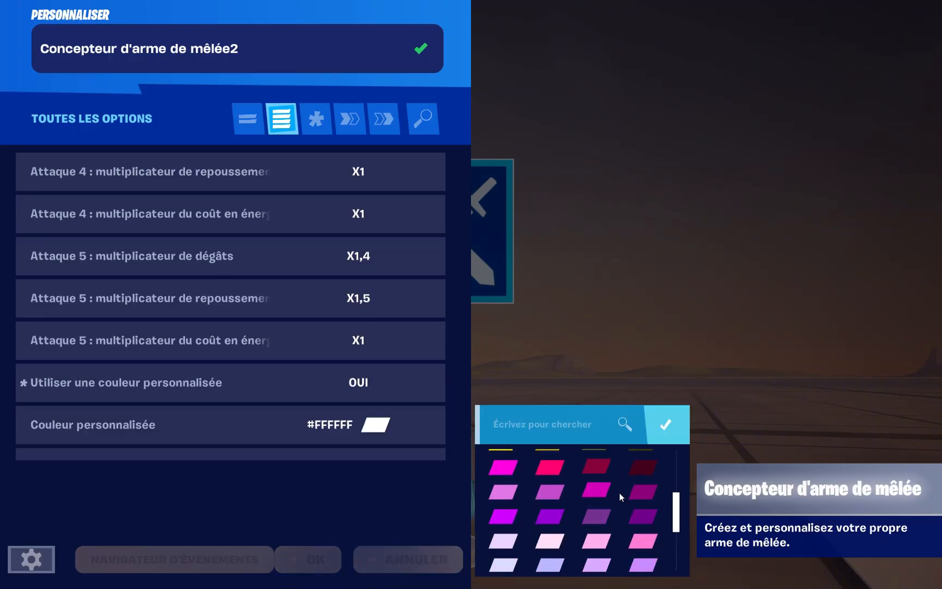
scroll(619, 488, up, 6)
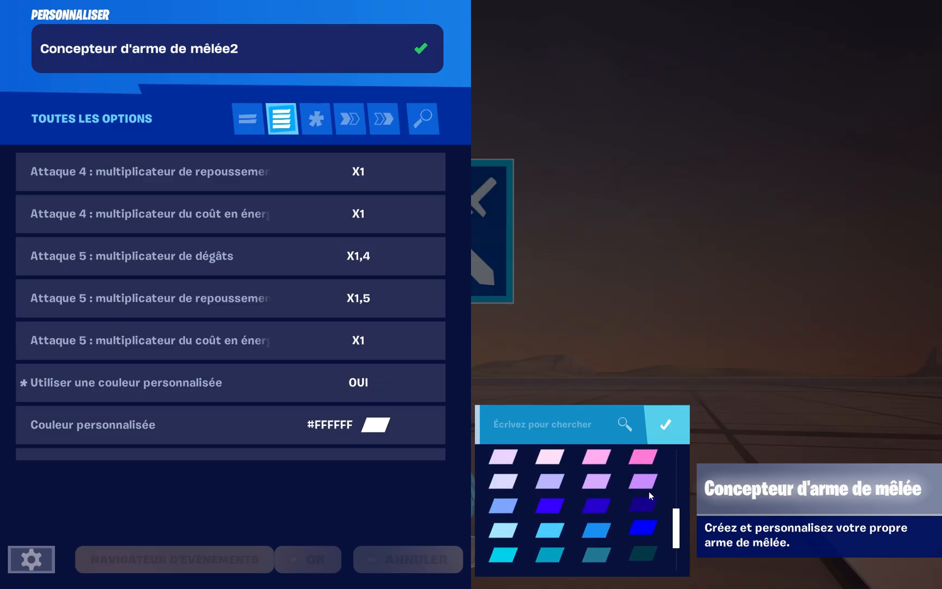
scroll(649, 492, up, 2)
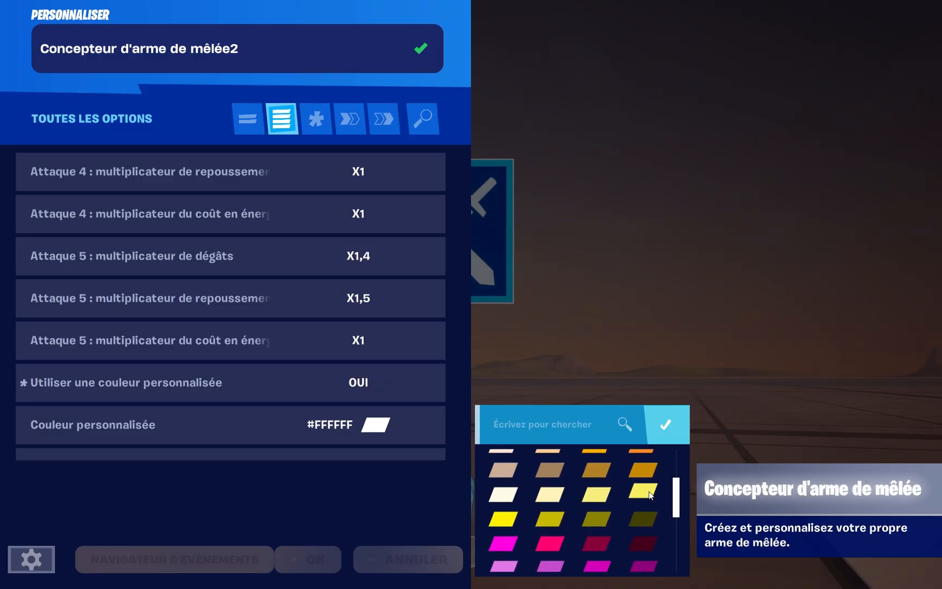
scroll(649, 492, down, 1)
scroll(642, 511, up, 5)
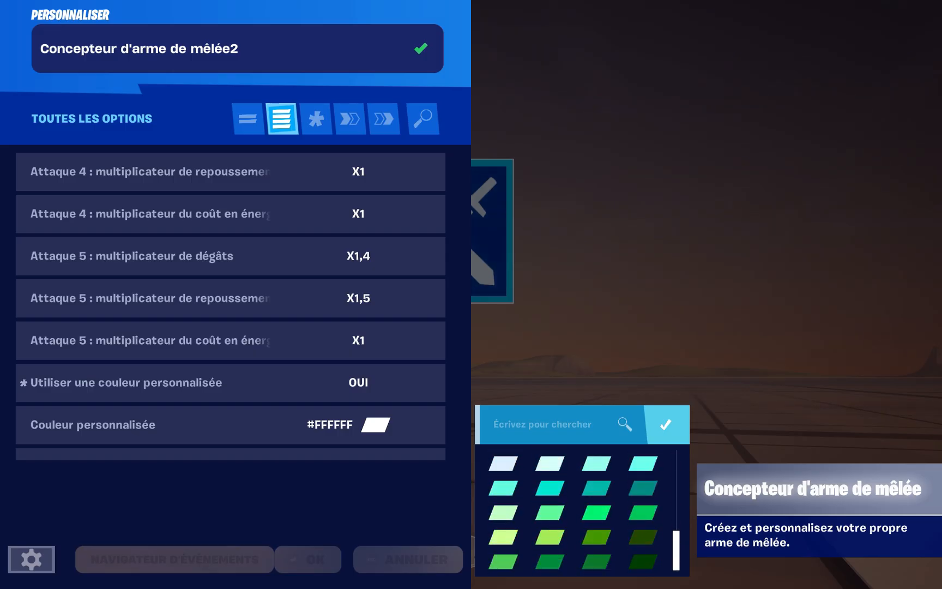
drag(694, 550, 683, 503)
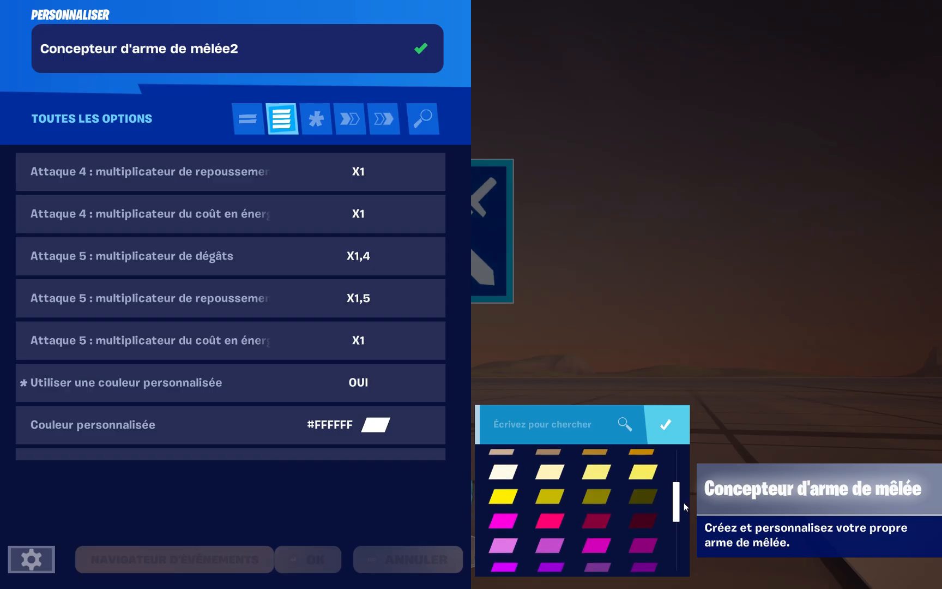
click(643, 496)
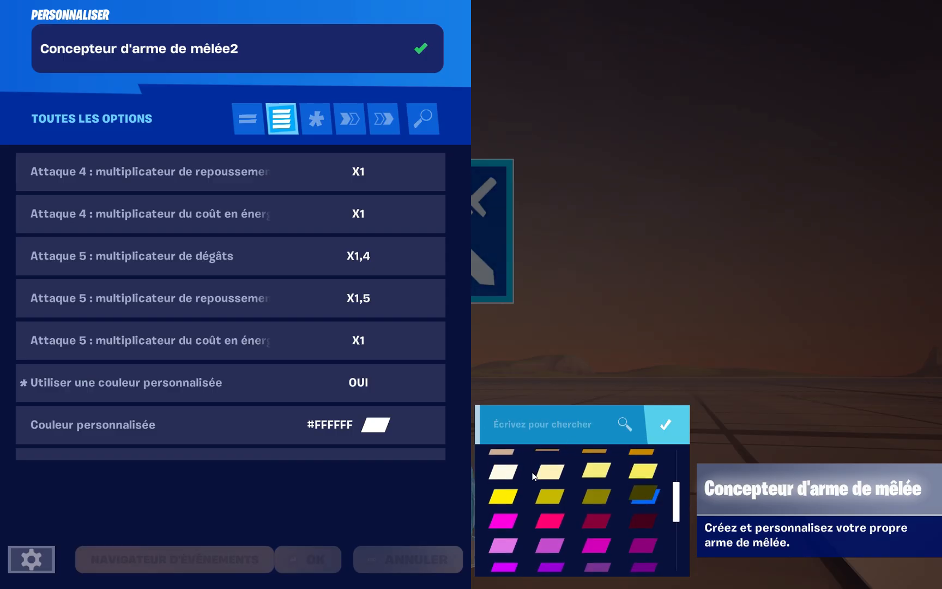
click(666, 424)
click(330, 550)
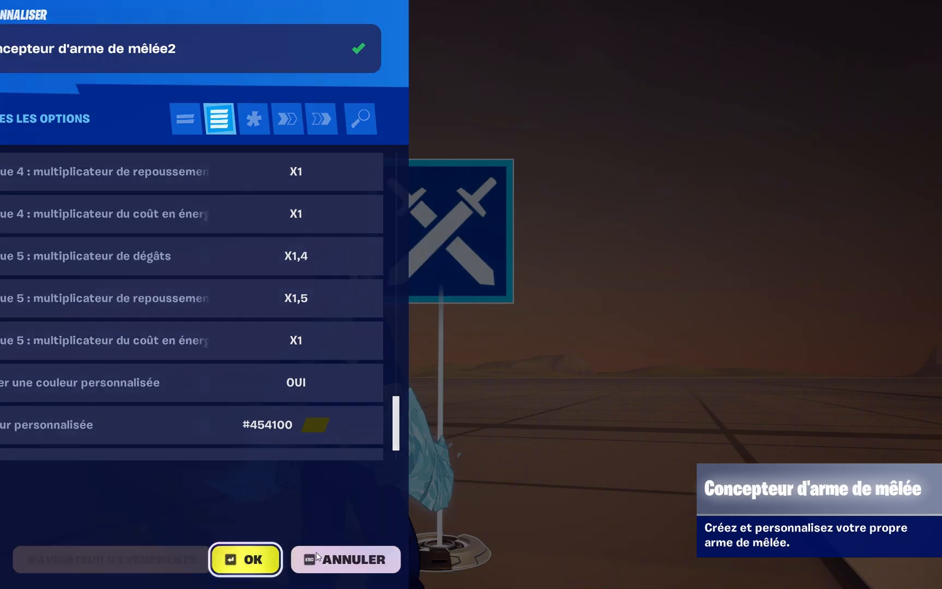
- Spawn the marteau de la terre from Concepteur d'arme de mêlée2, confirm its settings and pick up the hammer
key(e)
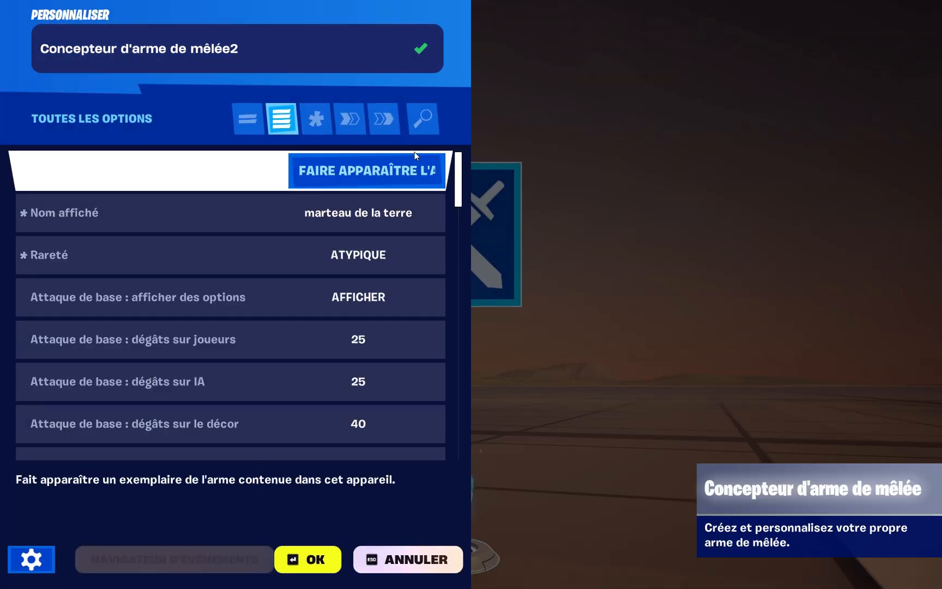
click(399, 174)
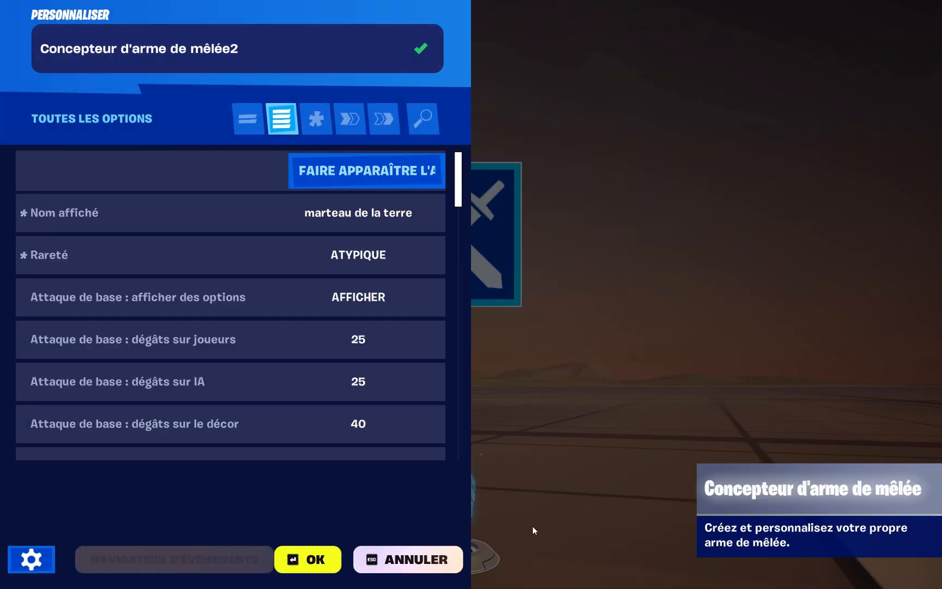
click(333, 548)
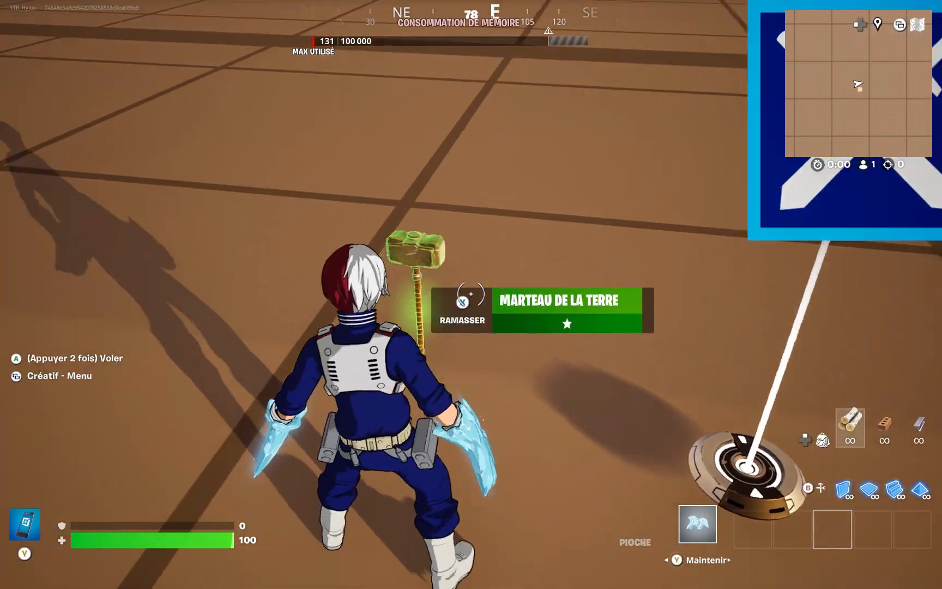
key(x)
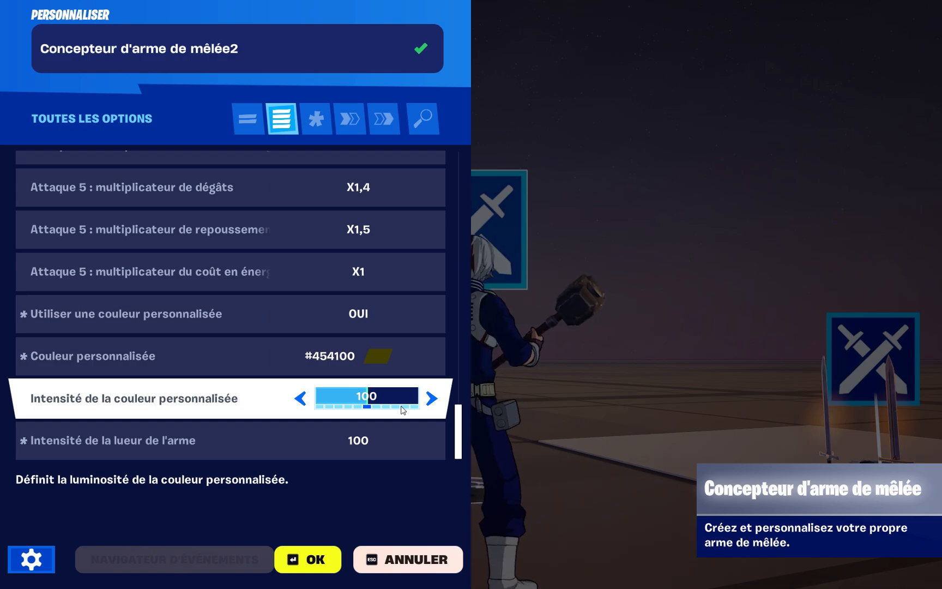
- Set the hammer's custom colour intensity and glow intensity to 100, change its custom colour to green, #00C95A, and apply the settings
click(292, 561)
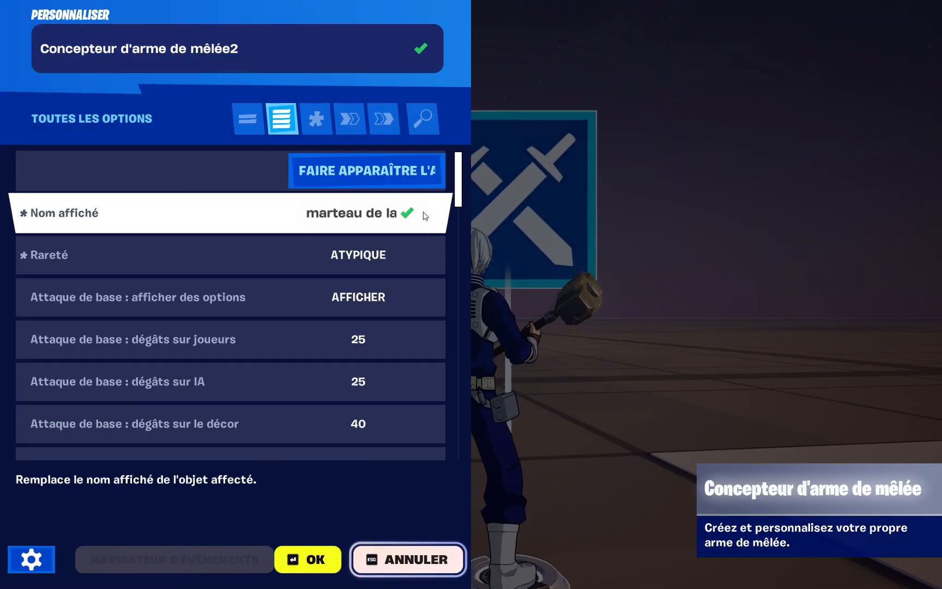
drag(457, 206, 277, 539)
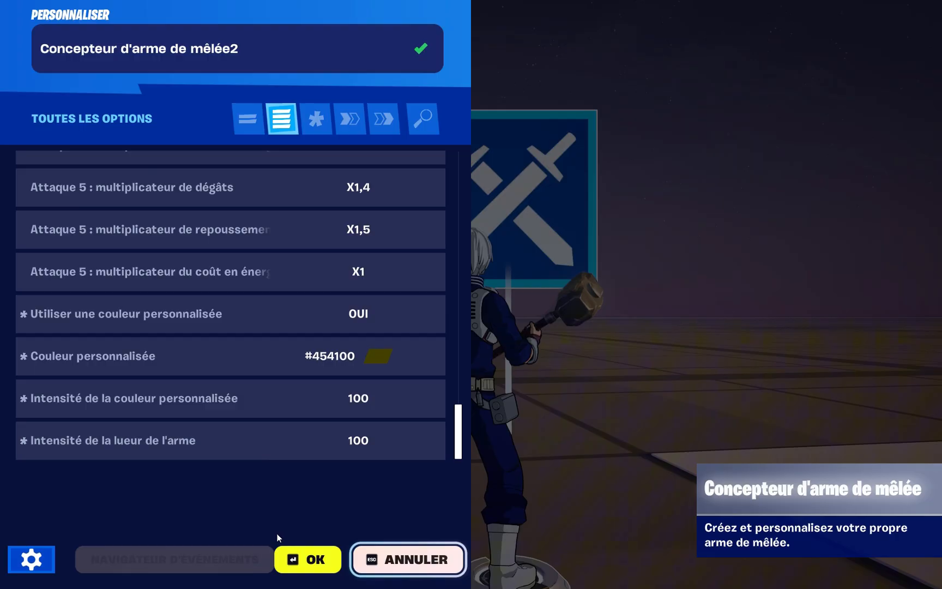
click(400, 357)
scroll(576, 439, up, 5)
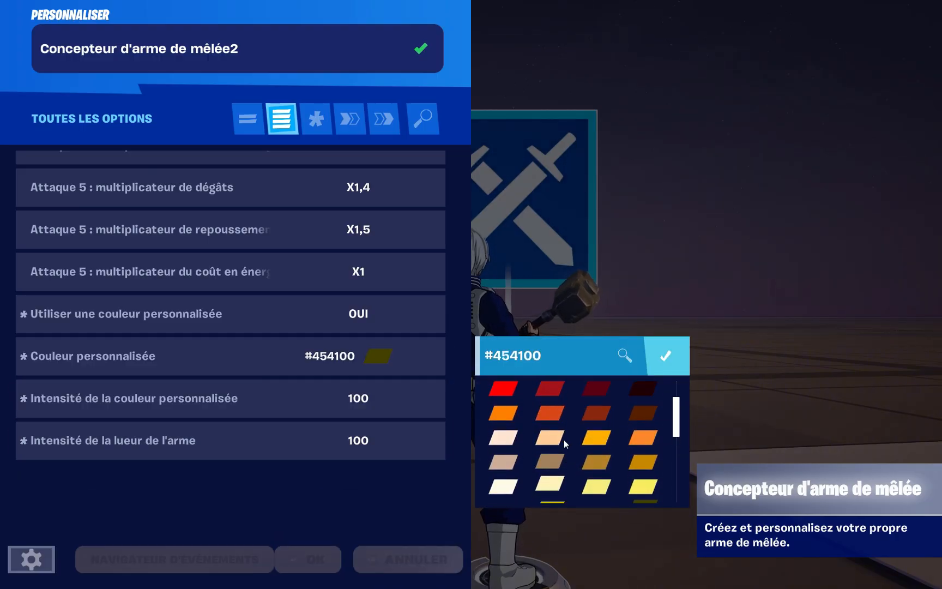
scroll(580, 448, down, 3)
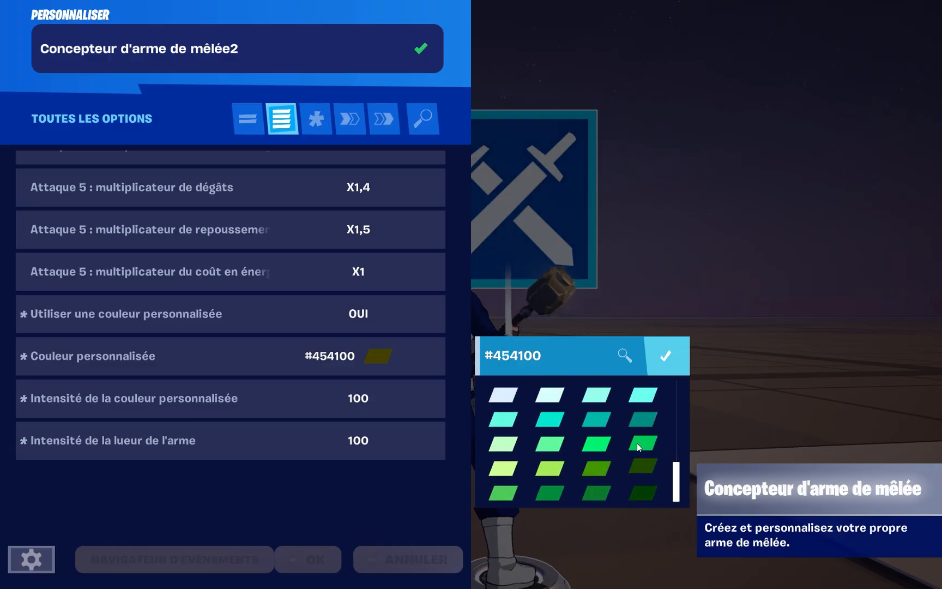
click(667, 356)
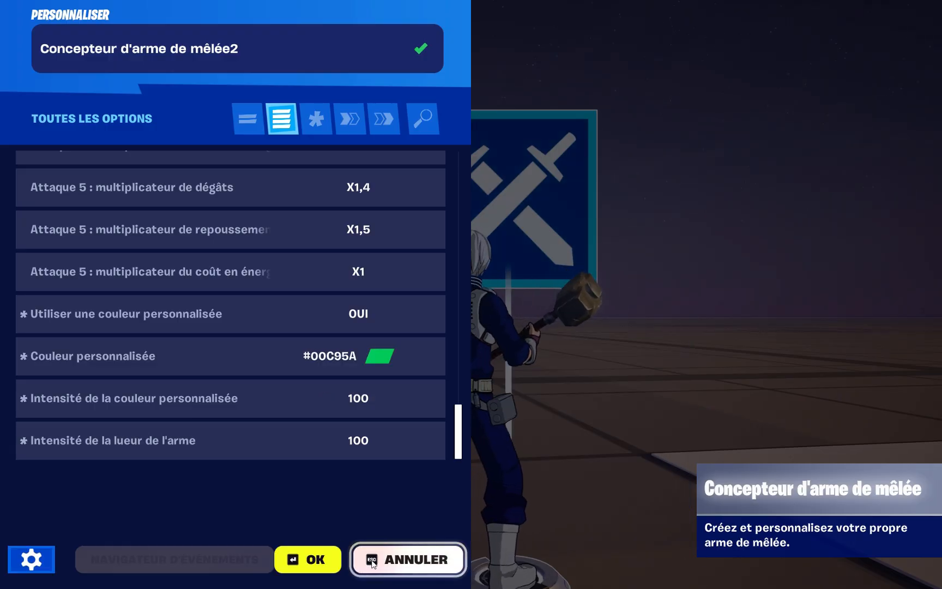
click(327, 560)
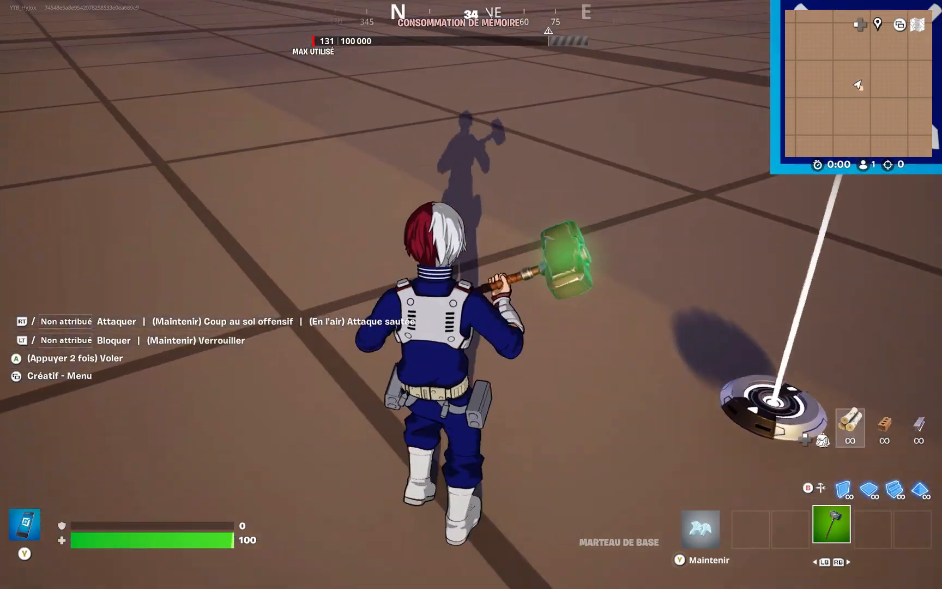